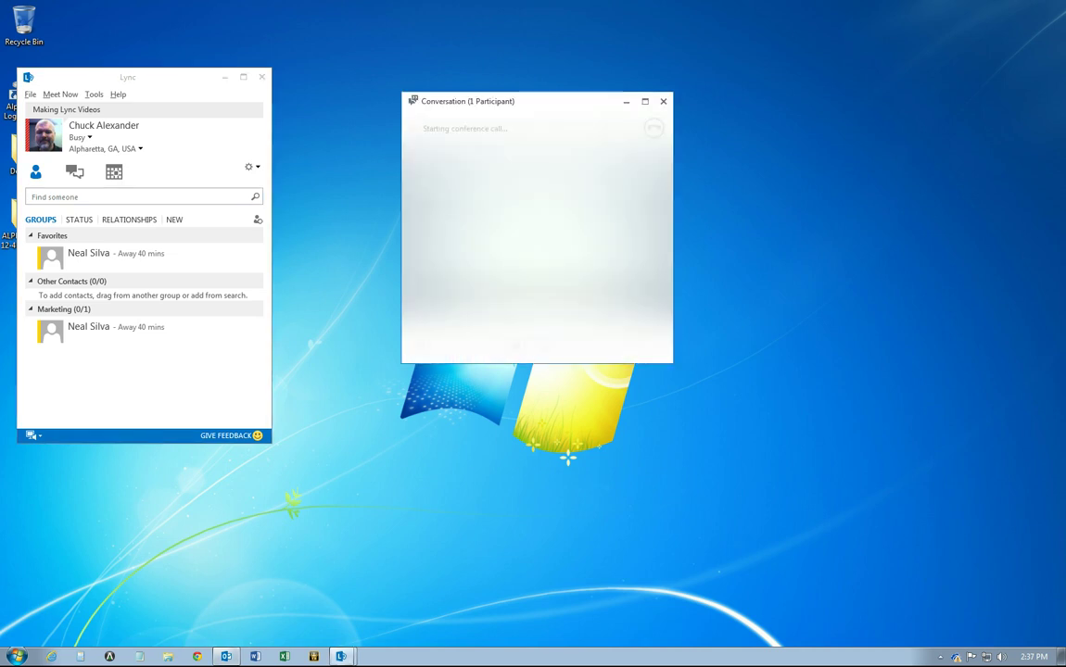
Step: Join the instant Lync meeting without audio and close its conversation window
{"action": "left_click", "coordinate": [447, 238]}
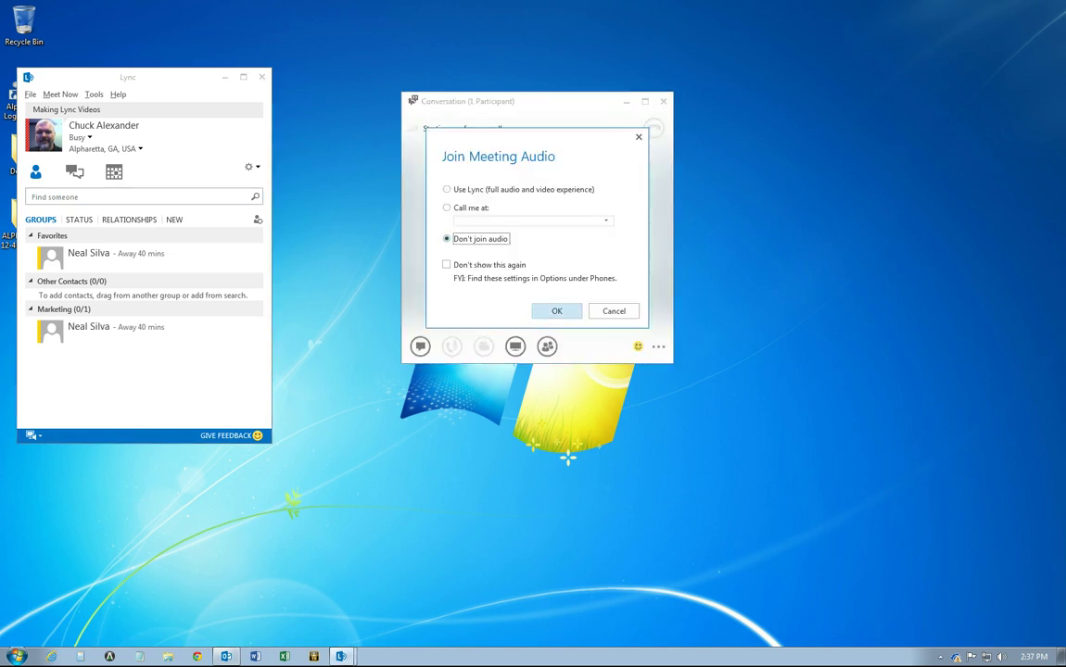
{"action": "key", "text": "Return"}
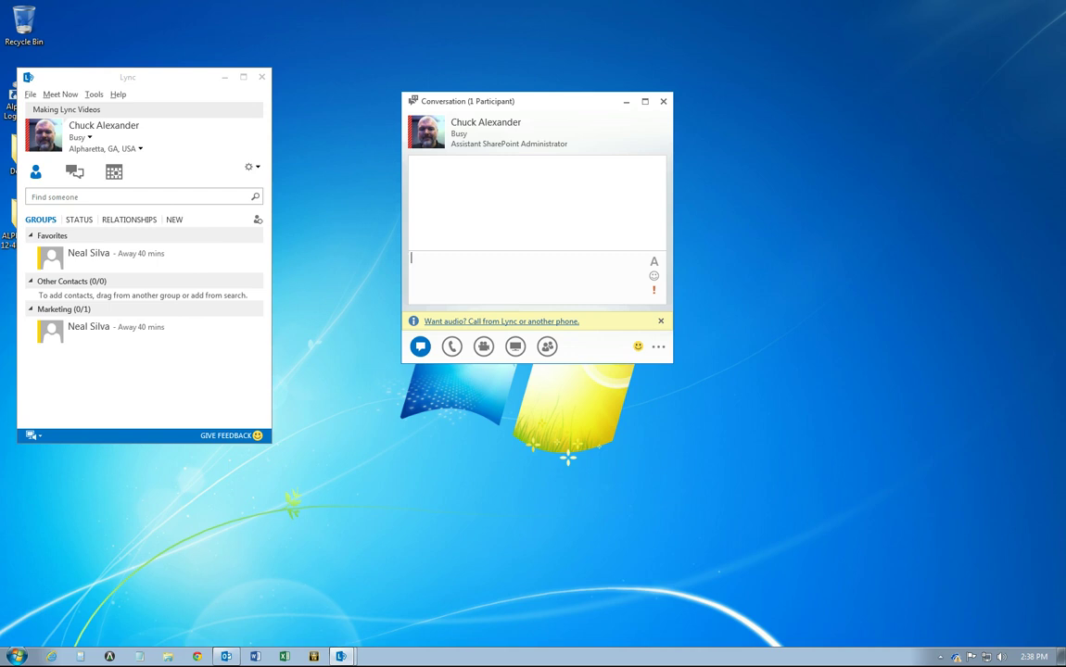
{"action": "key", "text": "alt+F4"}
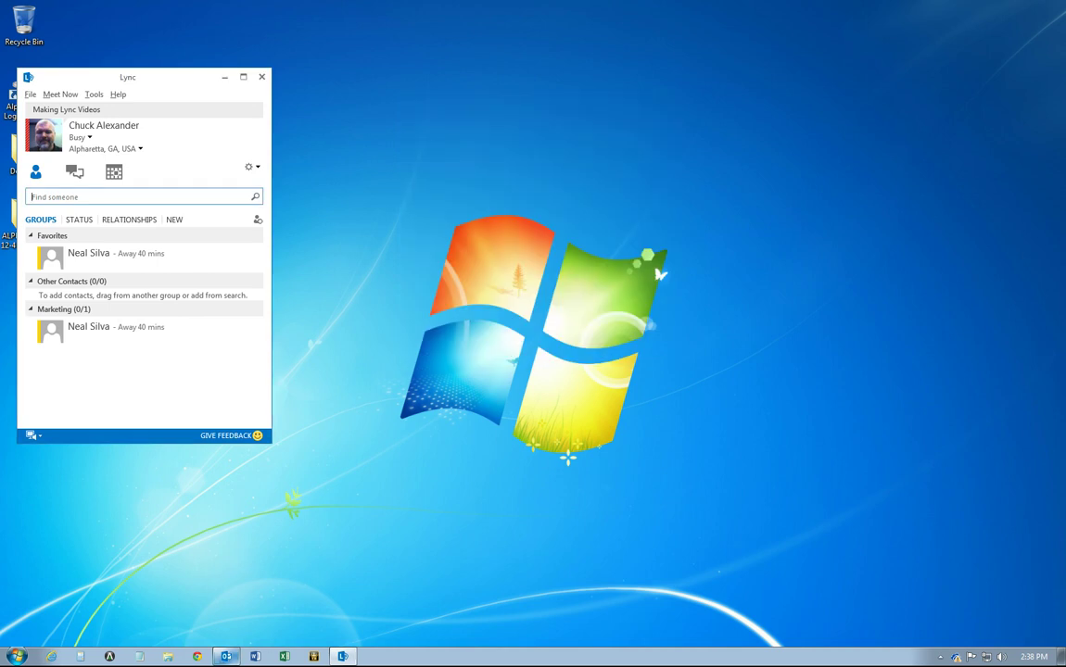
Step: Switch to the Outlook calendar and create a new appointment with the subject "Geogrids"
{"action": "key", "text": "alt+Tab"}
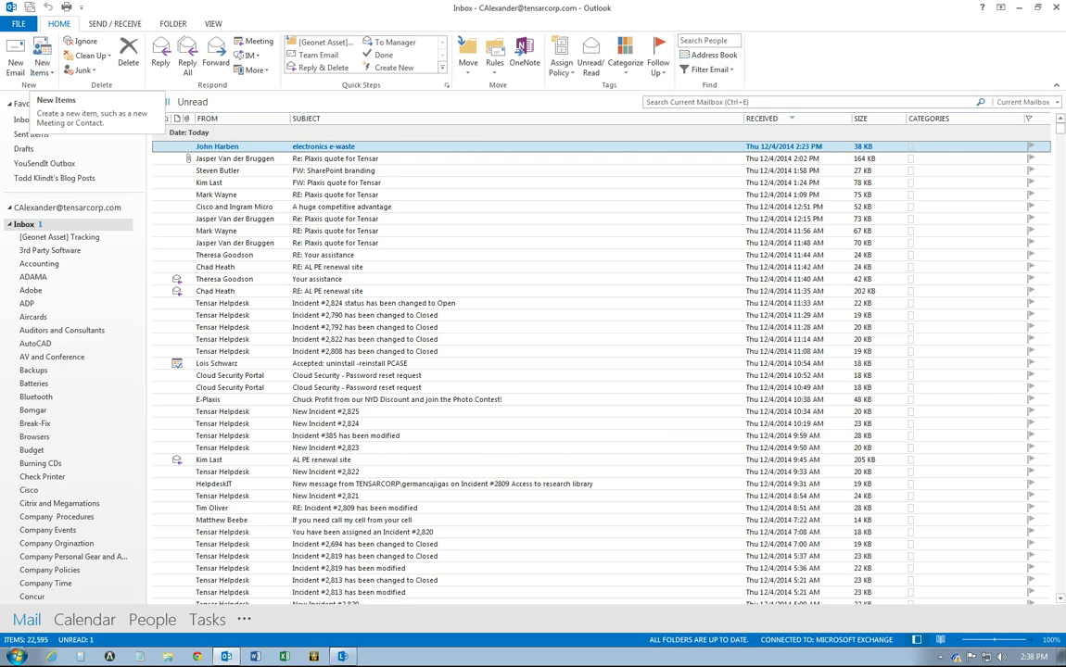
{"action": "left_click", "coordinate": [85, 619]}
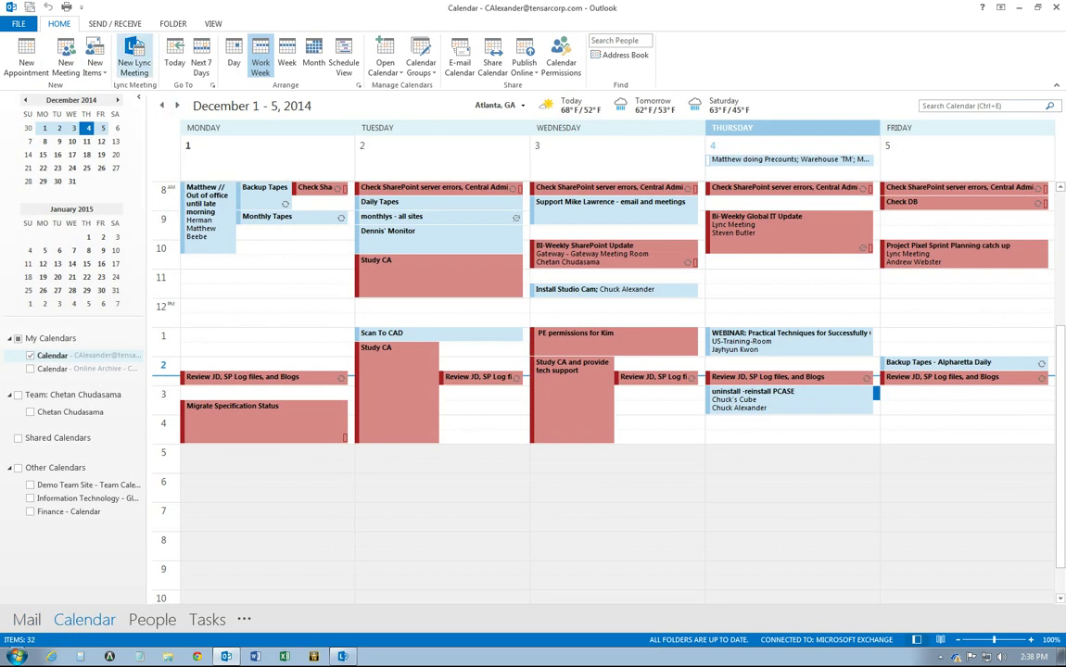
{"action": "left_click", "coordinate": [26, 56]}
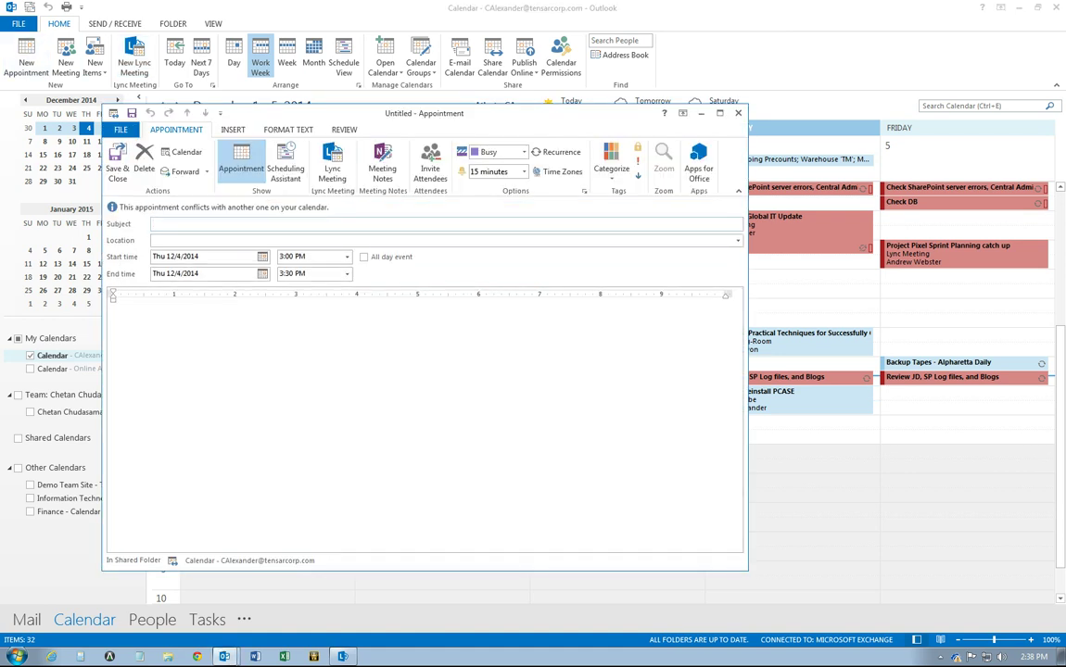
{"action": "type", "text": "Geogrids"}
Step: Invite the contact from the suggested recipients to the Geogrids appointment and make it a Lync meeting
{"action": "left_click", "coordinate": [430, 167]}
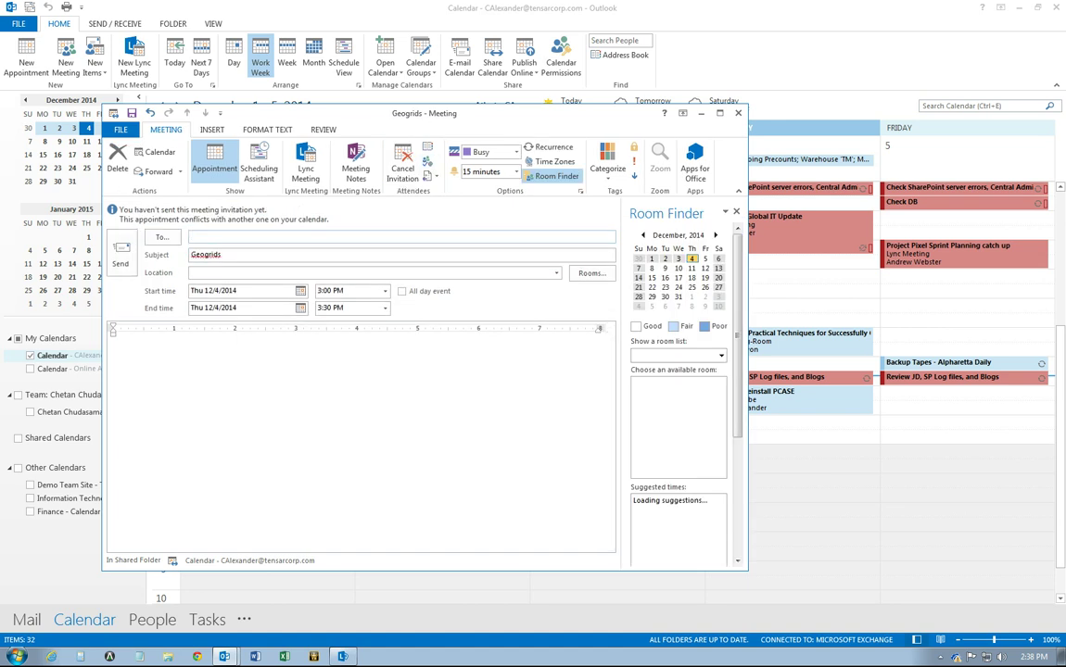
{"action": "type", "text": "nea"}
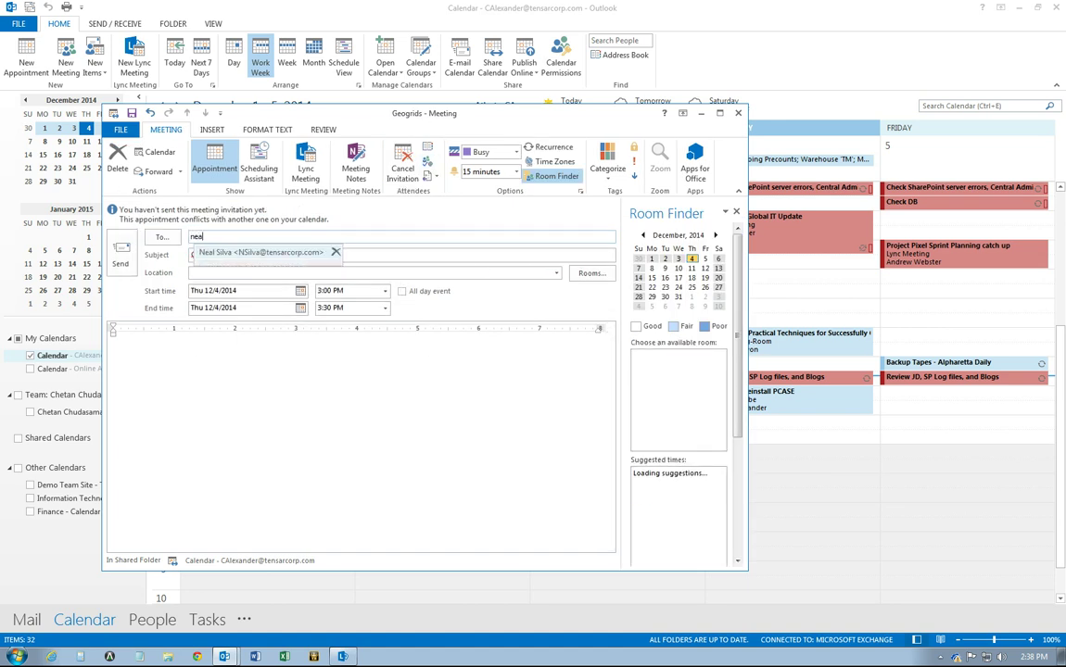
{"action": "key", "text": "Return"}
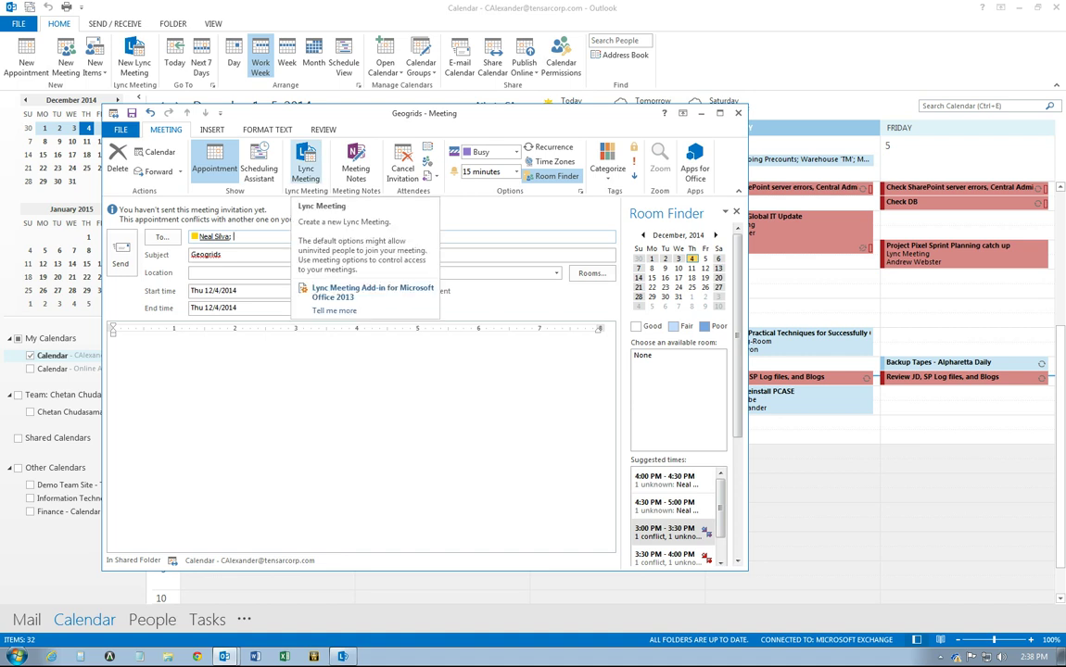
{"action": "left_click", "coordinate": [306, 165]}
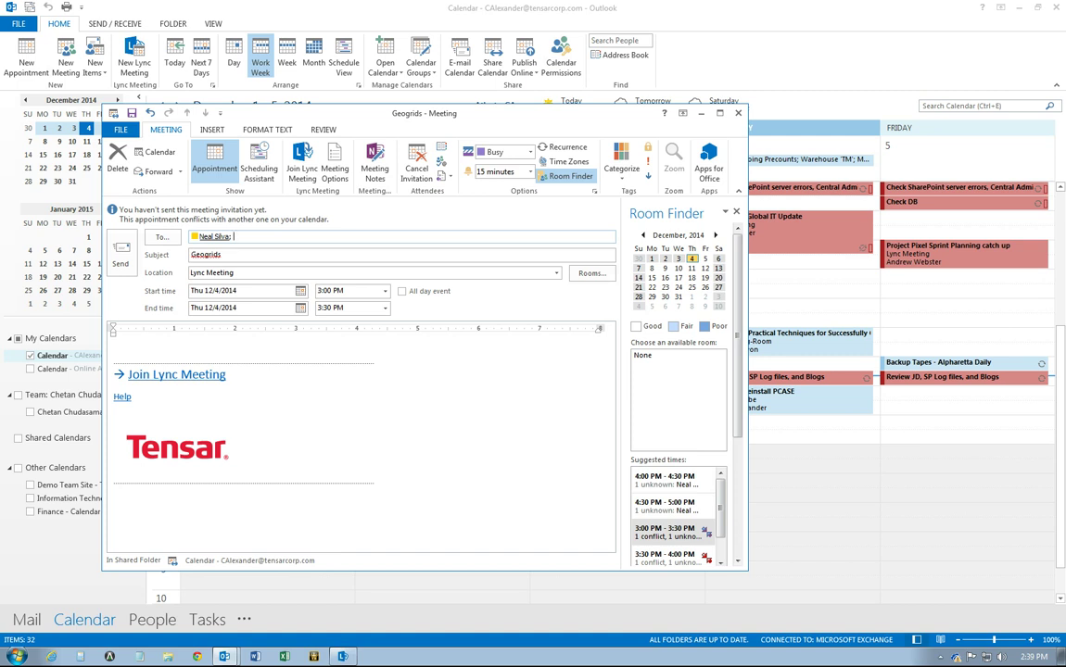
Step: Check the attendees' availability and add US-Oconee-Conference-Room to the meeting, keeping Lync Meeting as the location
{"action": "left_click", "coordinate": [258, 165]}
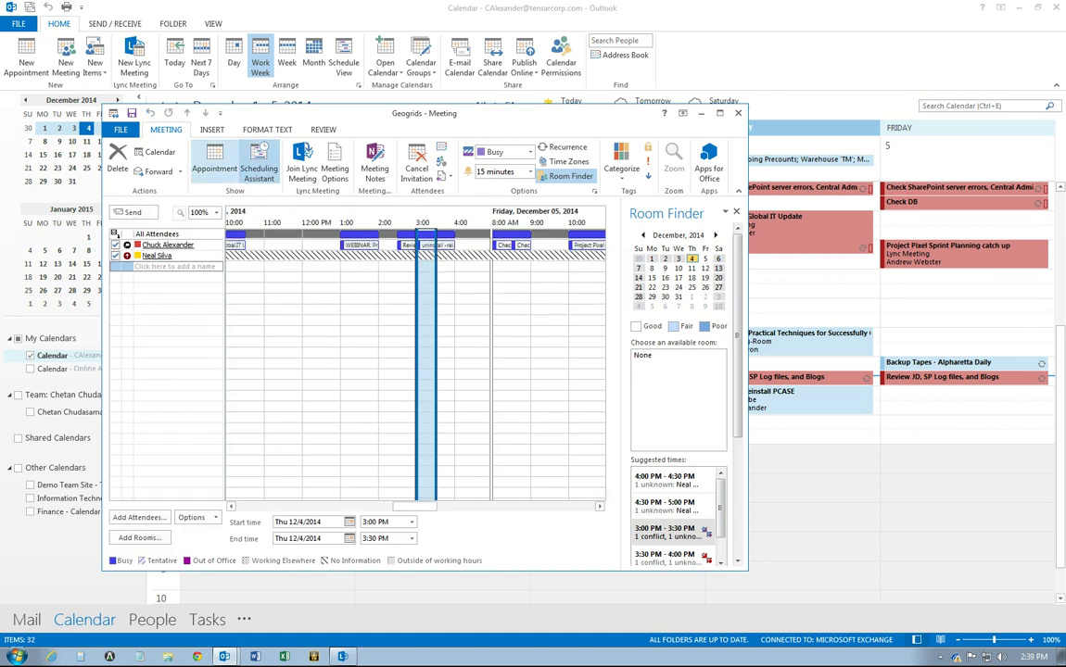
{"action": "left_click", "coordinate": [214, 165]}
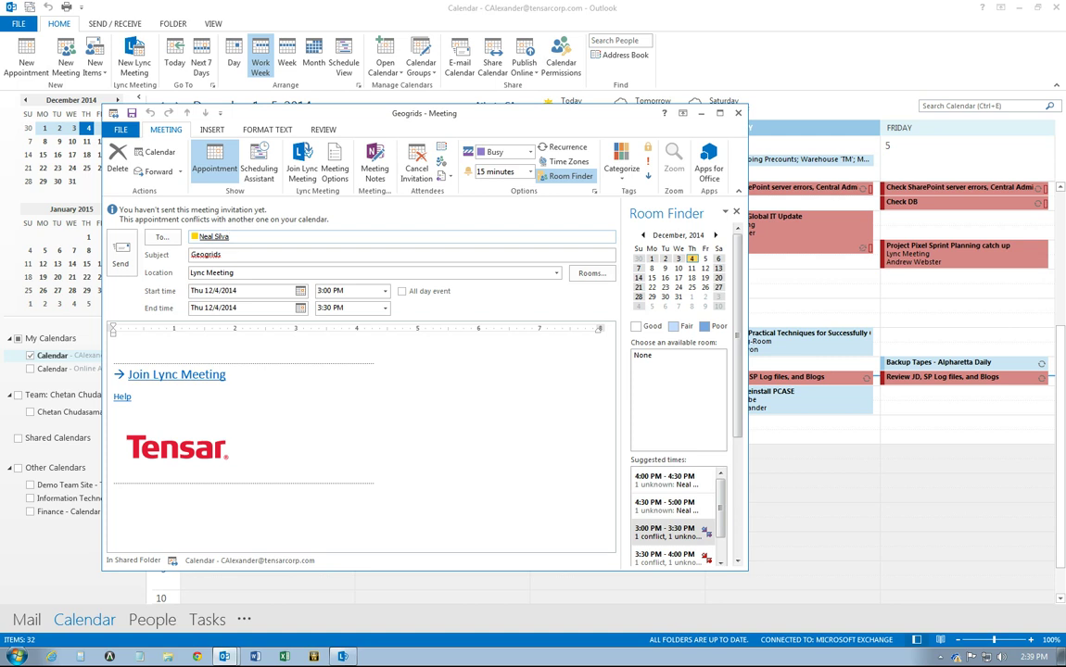
{"action": "left_click", "coordinate": [591, 273]}
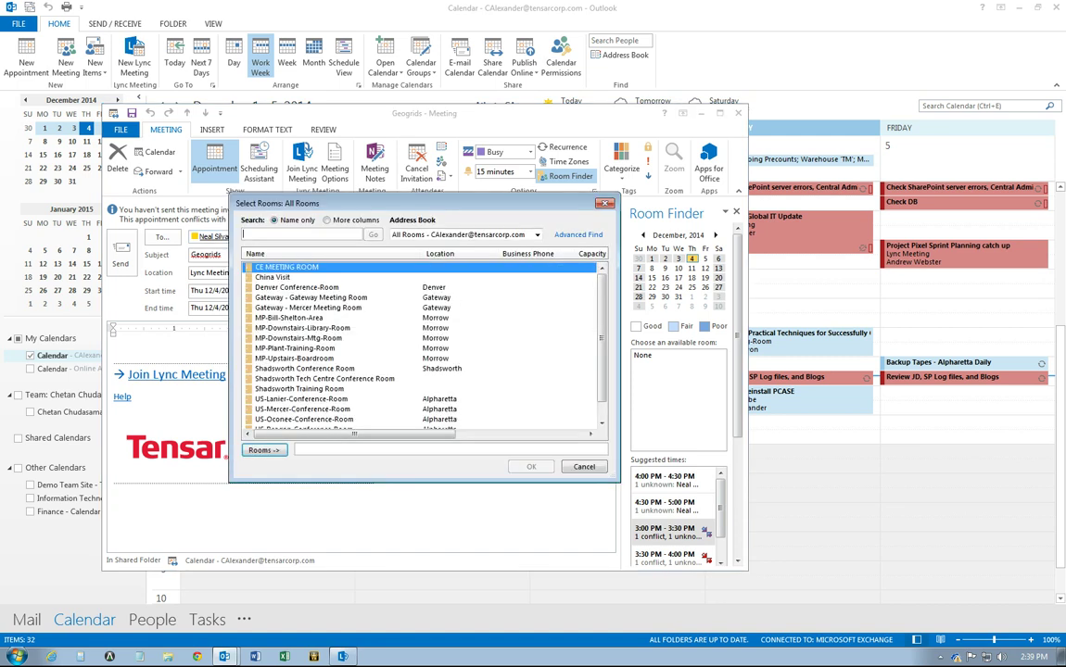
{"action": "scroll", "coordinate": [422, 348], "scroll_direction": "down", "scroll_amount": 1}
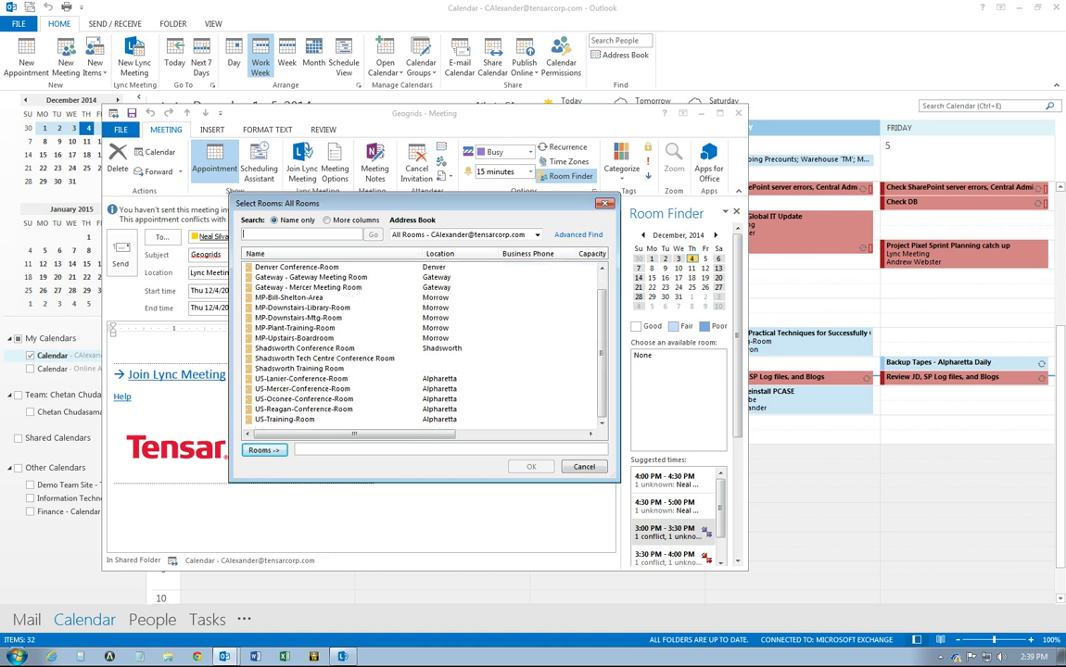
{"action": "double_click", "coordinate": [306, 398]}
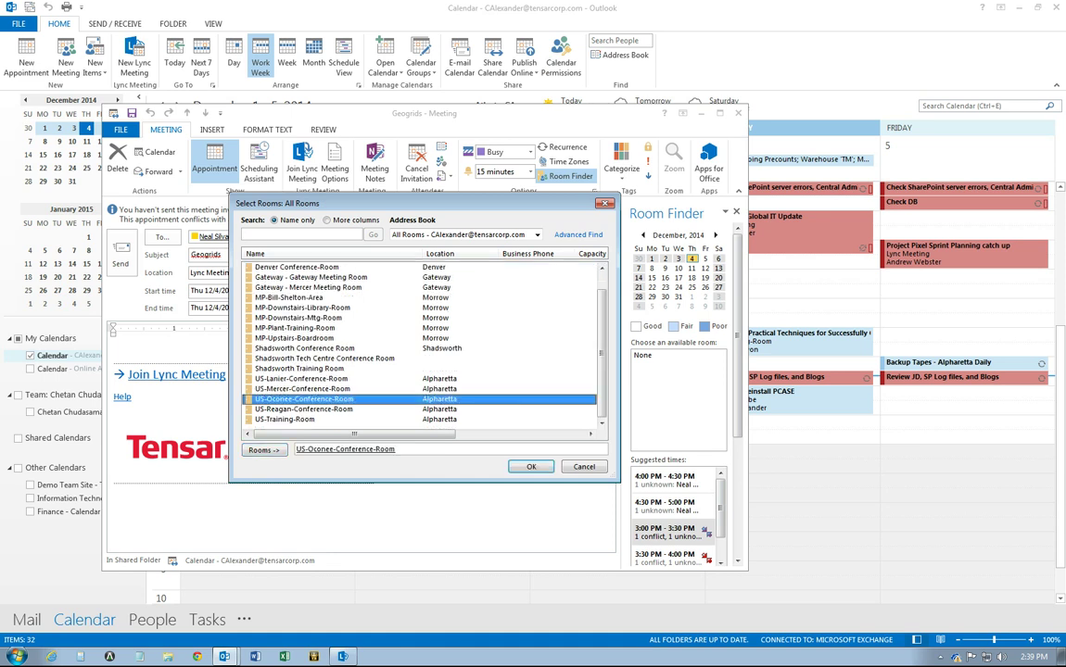
{"action": "key", "text": "Return"}
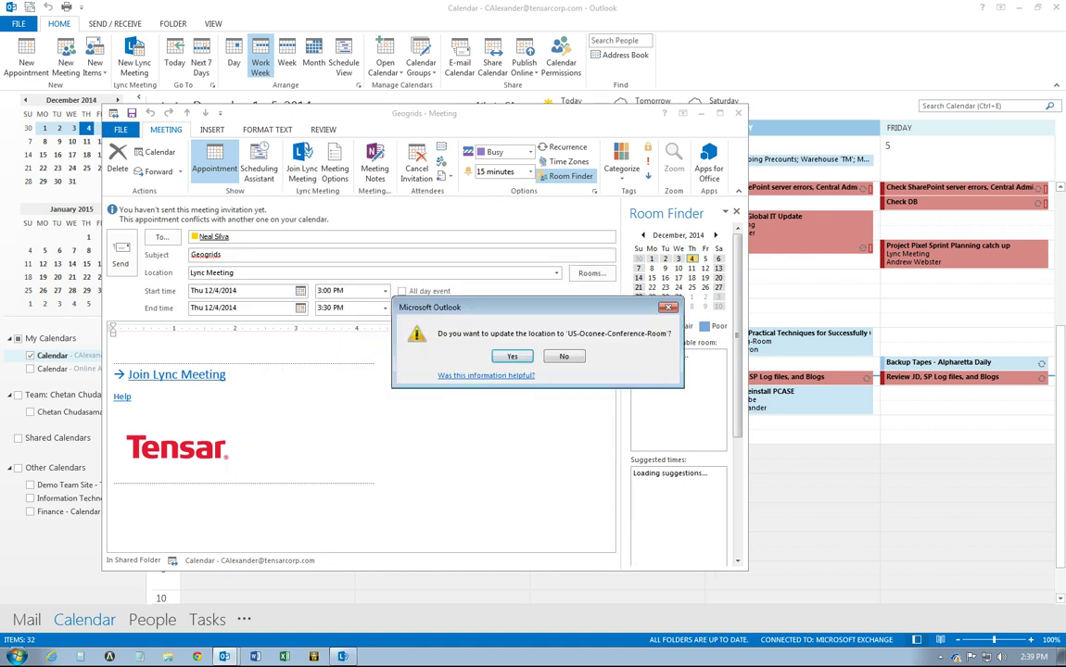
{"action": "key", "text": "n"}
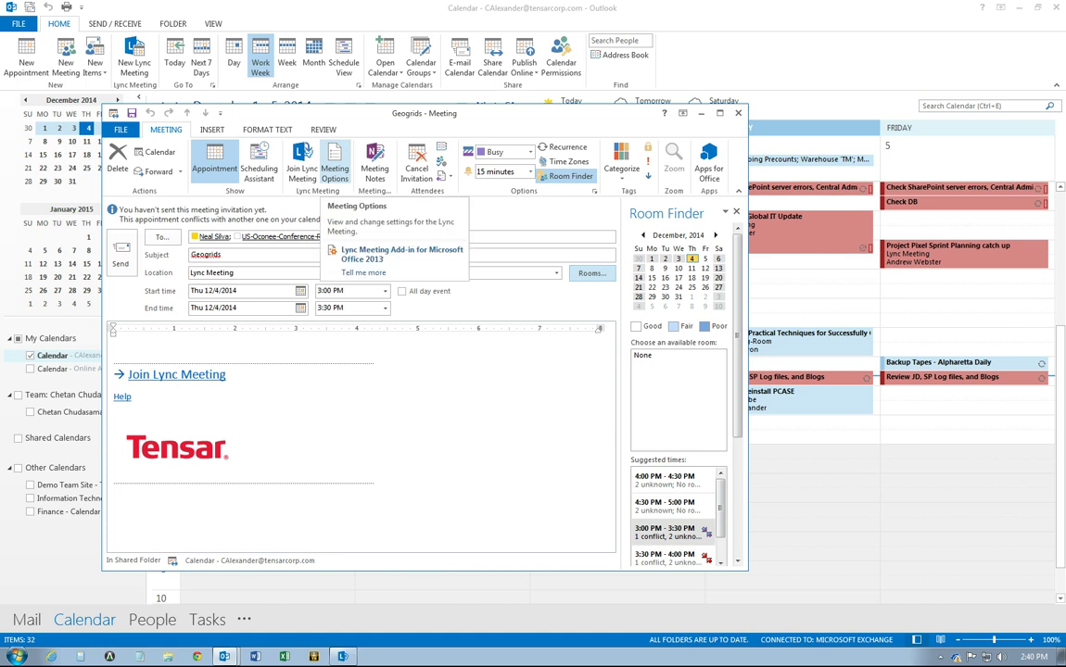
Step: In the Lync meeting options, let Anyone (no restrictions) bypass the lobby
{"action": "left_click", "coordinate": [334, 167]}
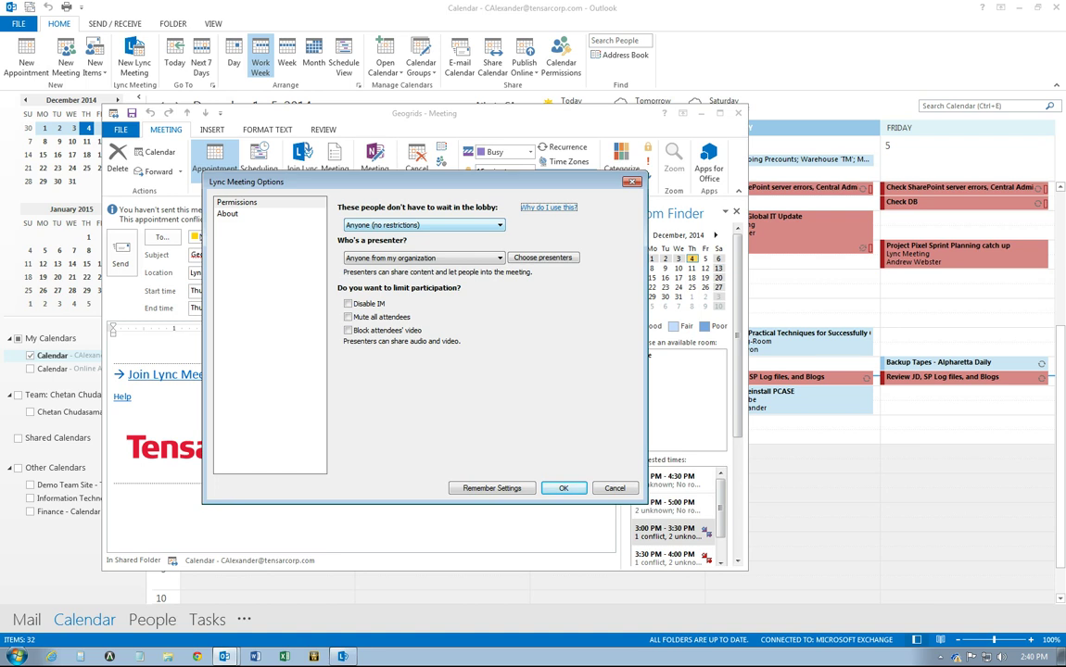
{"action": "left_click", "coordinate": [499, 225]}
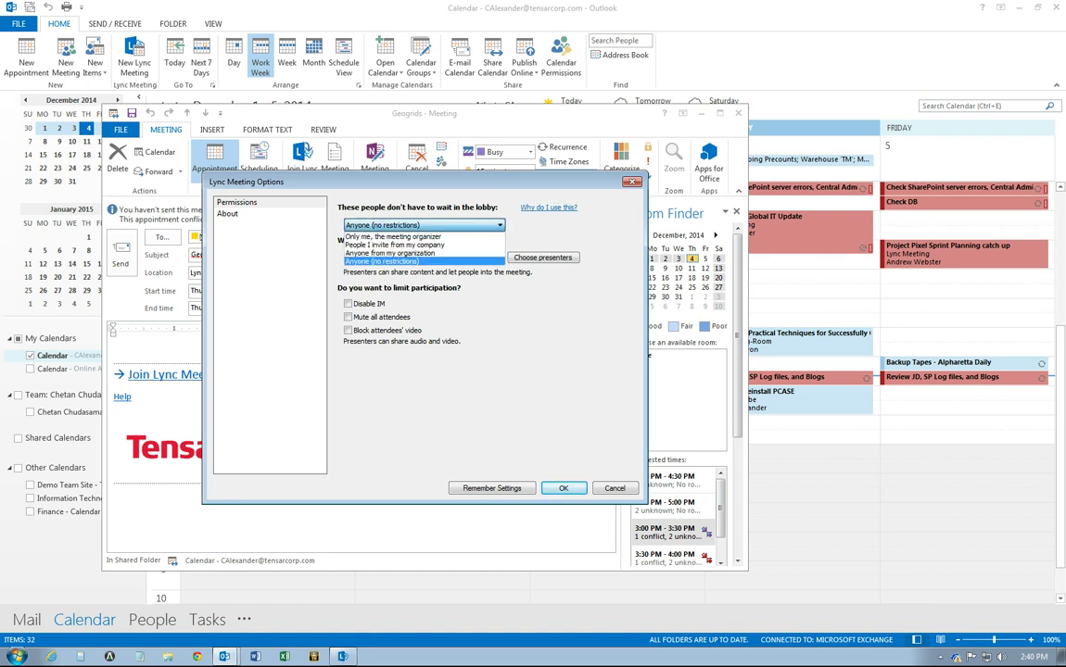
{"action": "left_click", "coordinate": [500, 225]}
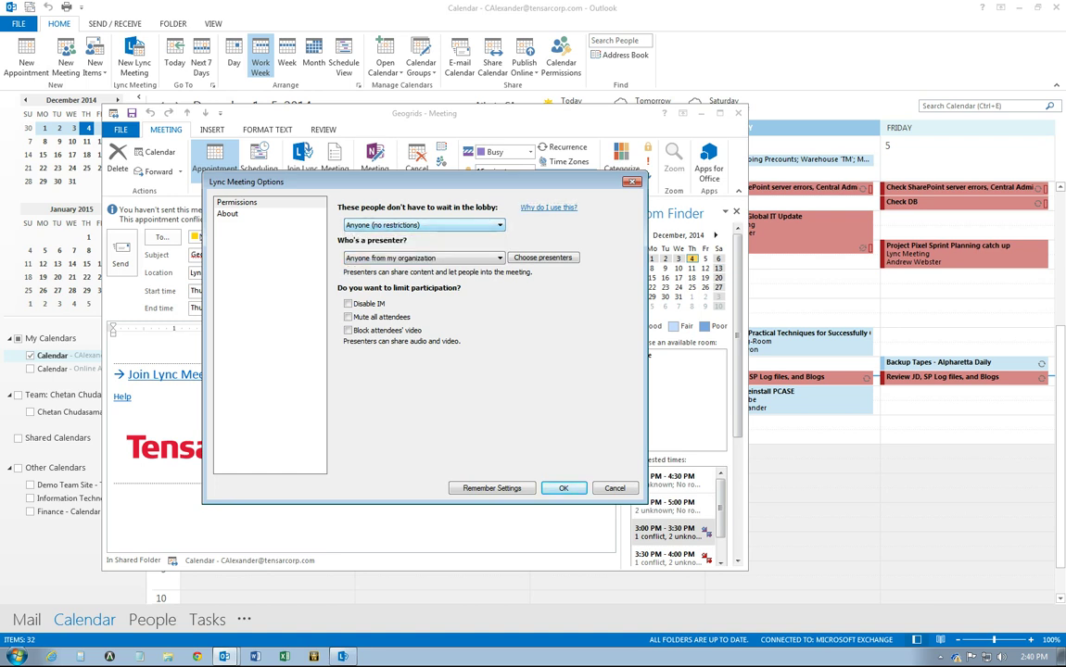
{"action": "left_click", "coordinate": [500, 225]}
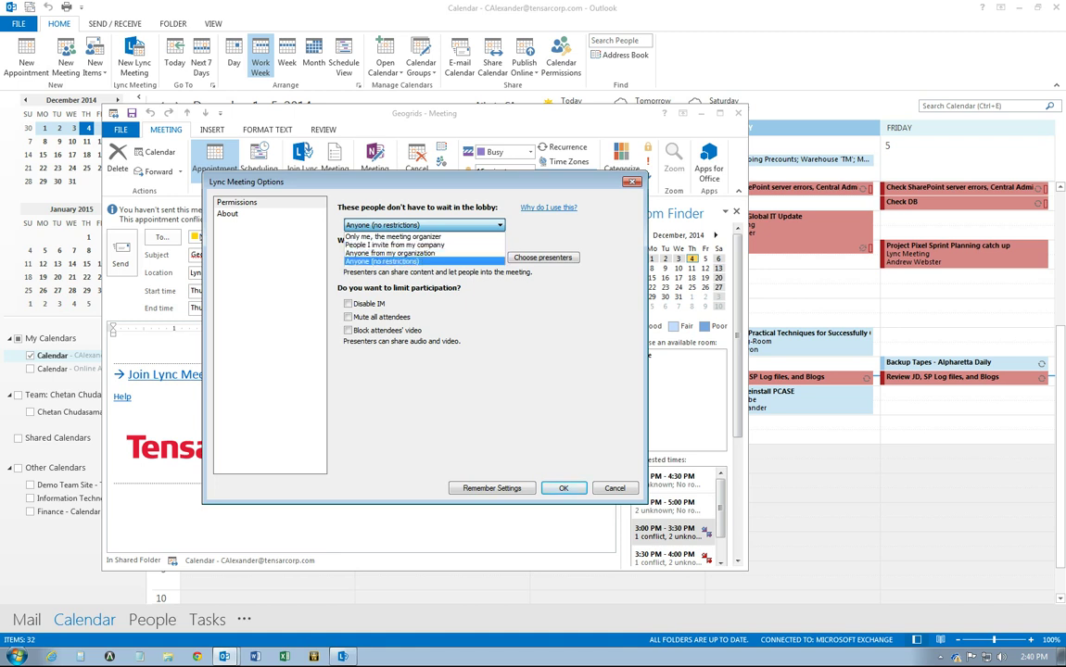
{"action": "left_click", "coordinate": [384, 262]}
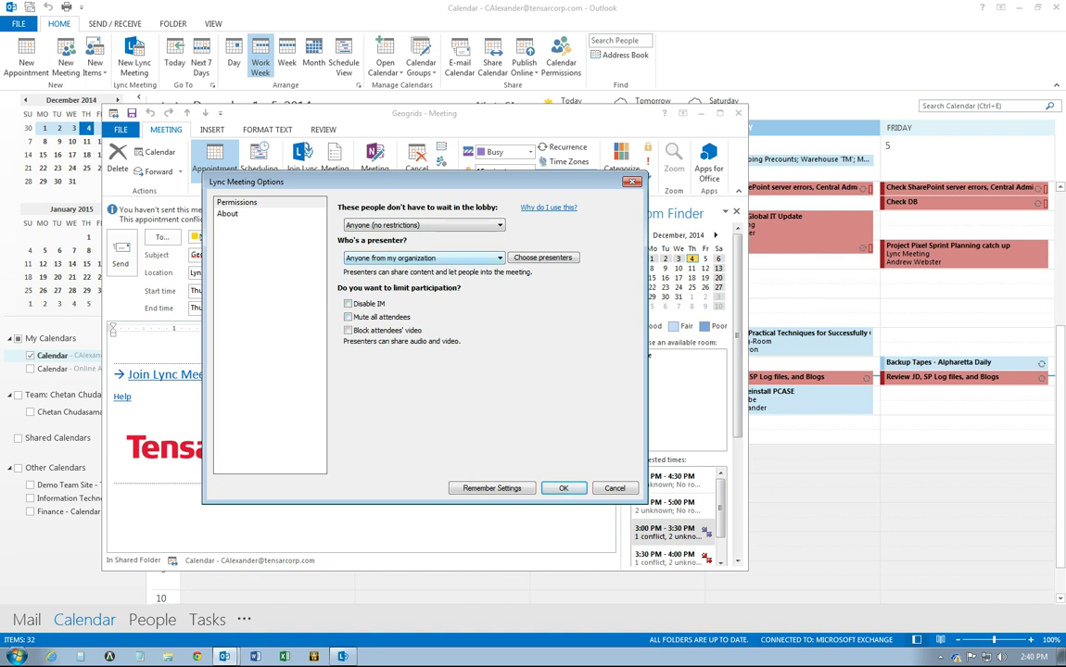
Step: Review the presenter choices and designate the invited attendee as a chosen presenter
{"action": "left_click", "coordinate": [390, 258]}
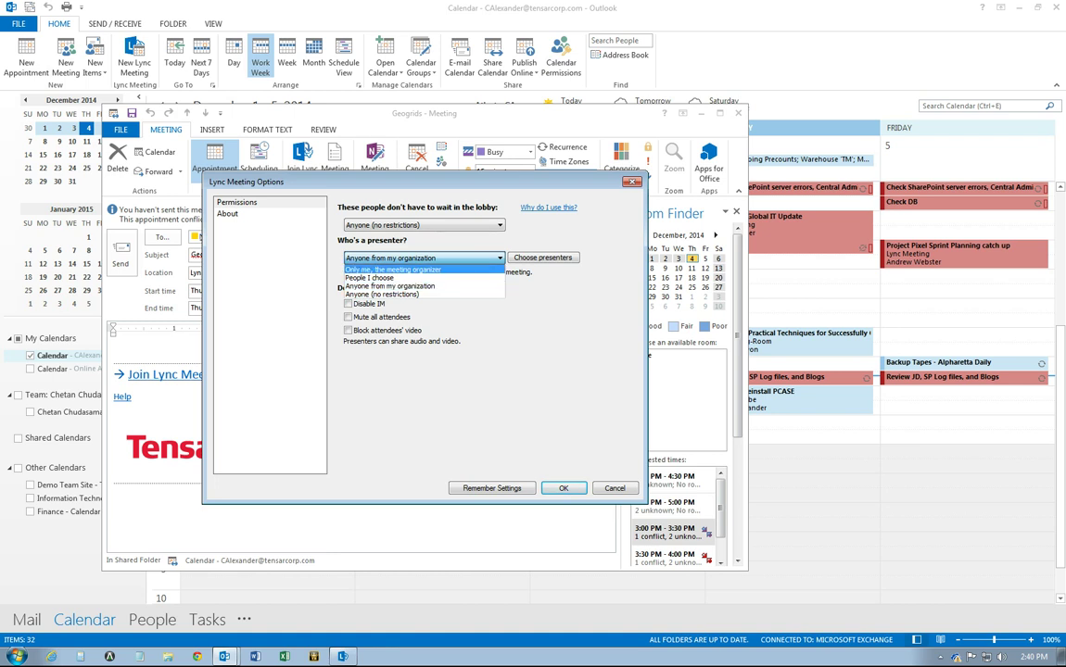
{"action": "key", "text": "Escape"}
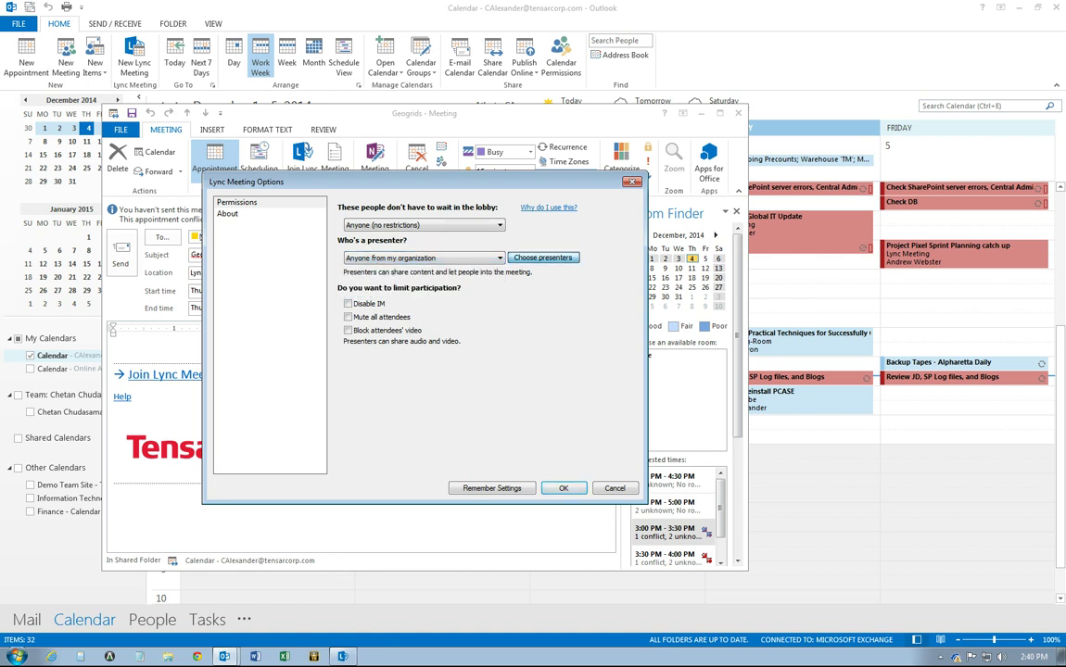
{"action": "left_click", "coordinate": [542, 257]}
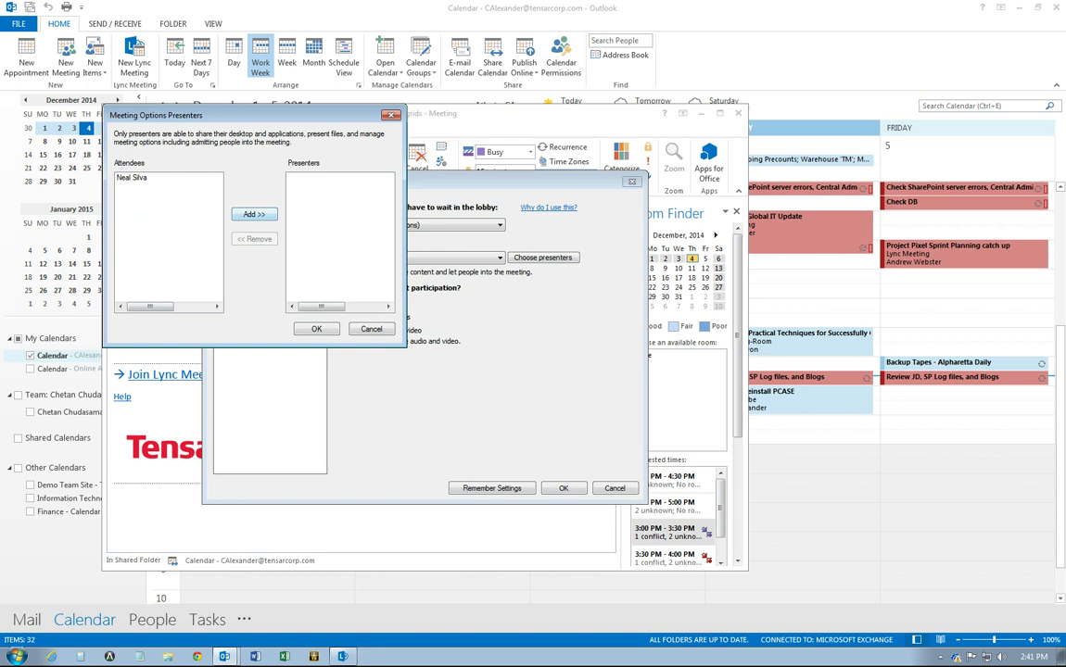
{"action": "left_click", "coordinate": [131, 177]}
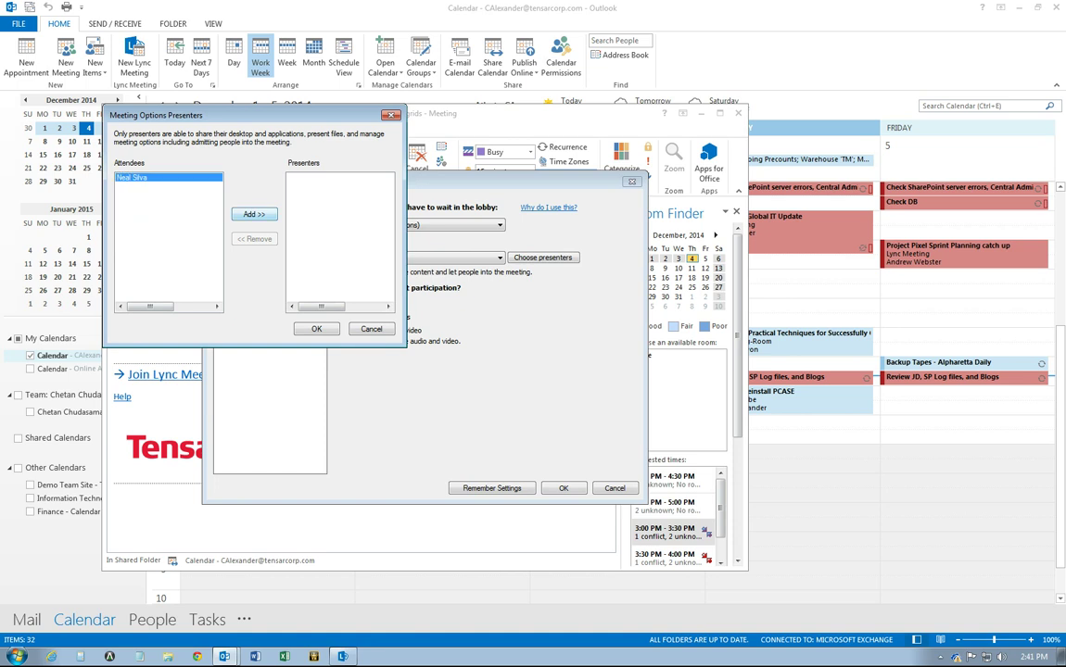
{"action": "key", "text": "Return"}
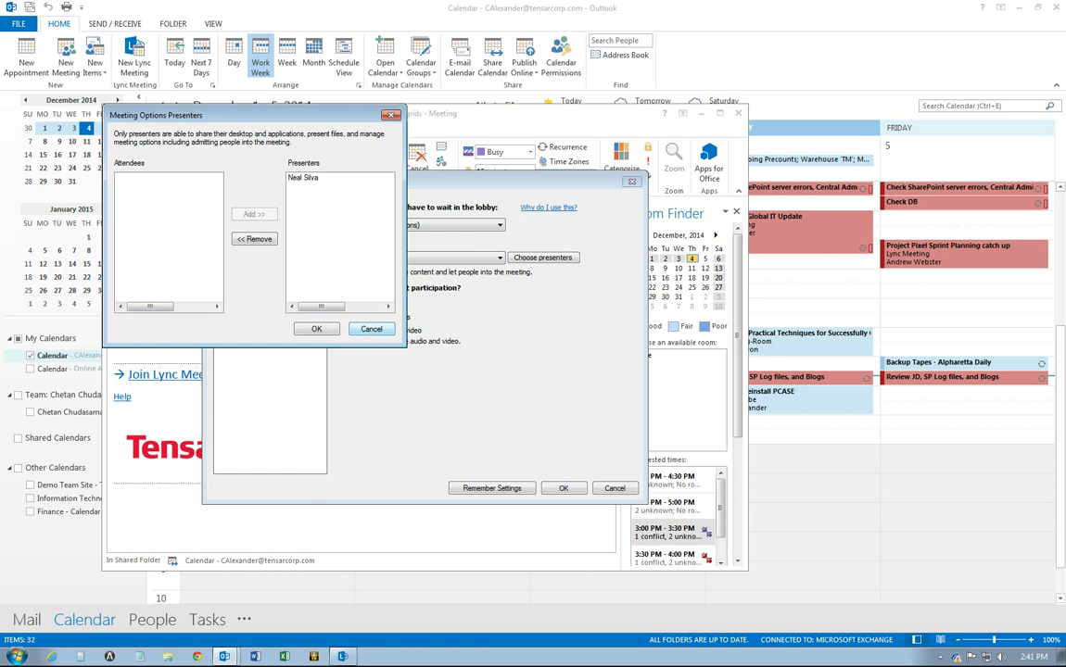
{"action": "key", "text": "Return"}
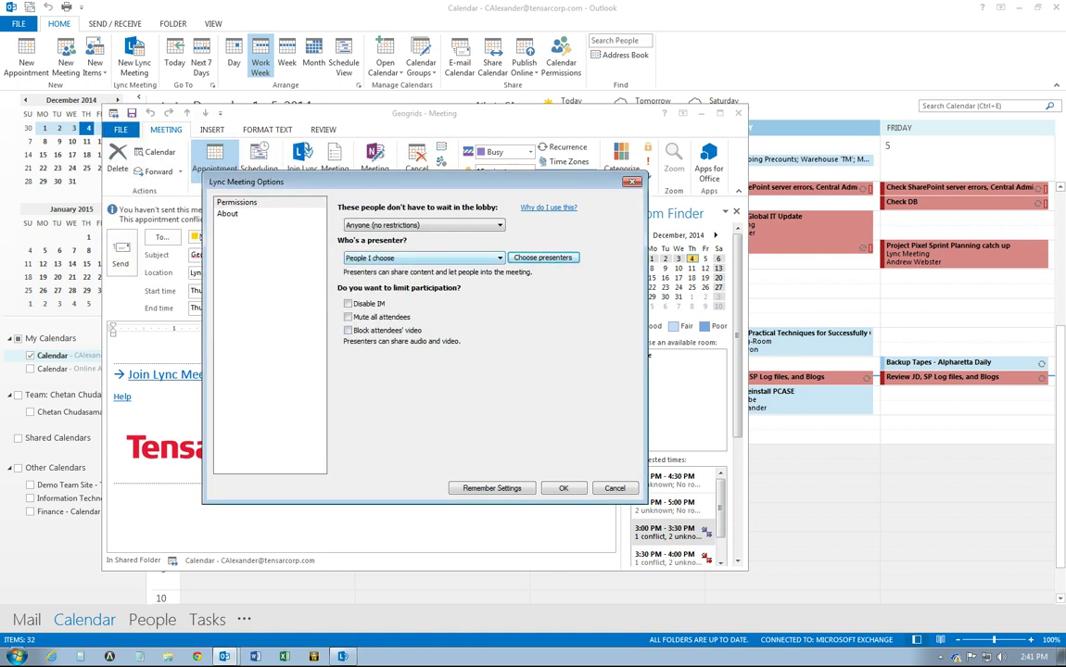
Step: Allow anyone from my organization to present, disable IM, mute all attendees, block attendees' video, and apply the meeting options
{"action": "key", "text": "alt+Down"}
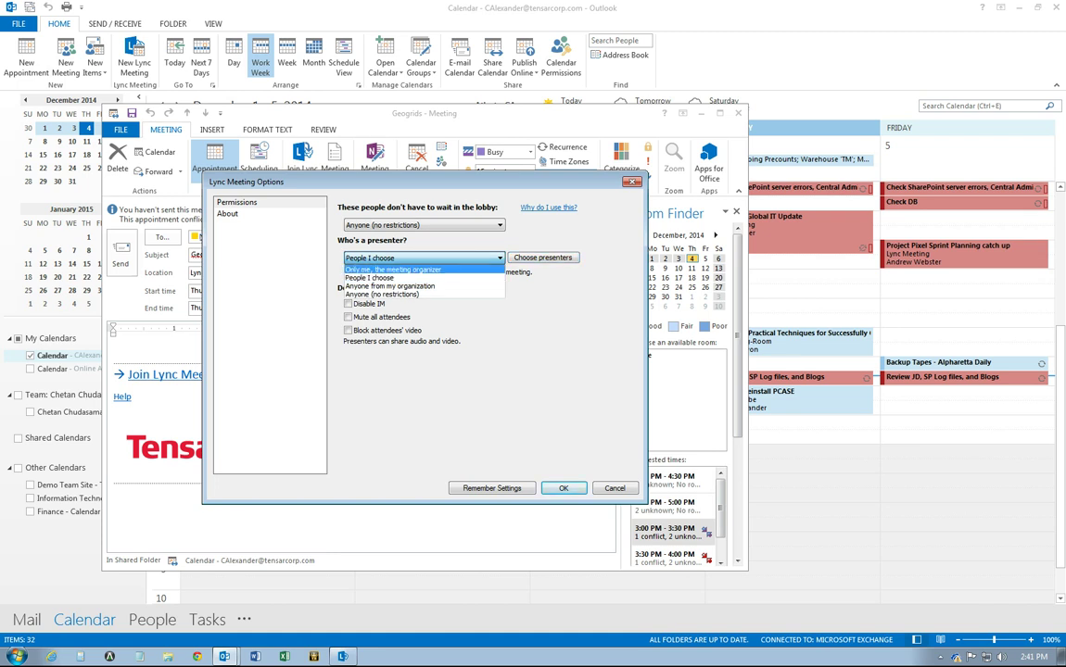
{"action": "key", "text": "Down"}
{"action": "key", "text": "Down"}
{"action": "key", "text": "Return"}
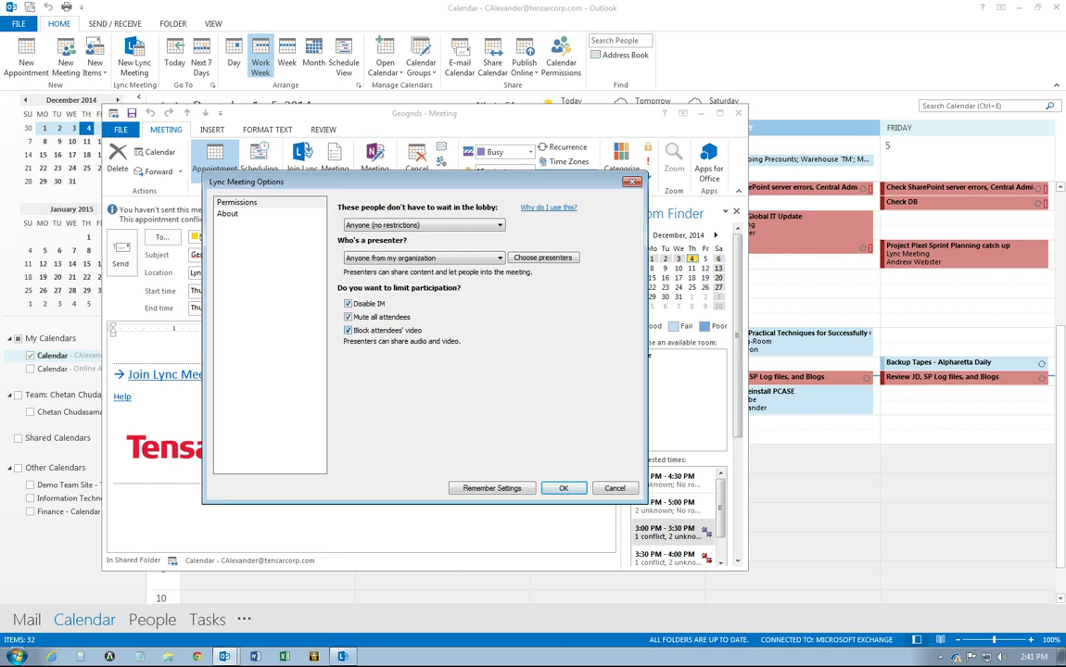
{"action": "key", "text": "space"}
{"action": "key", "text": "Return"}
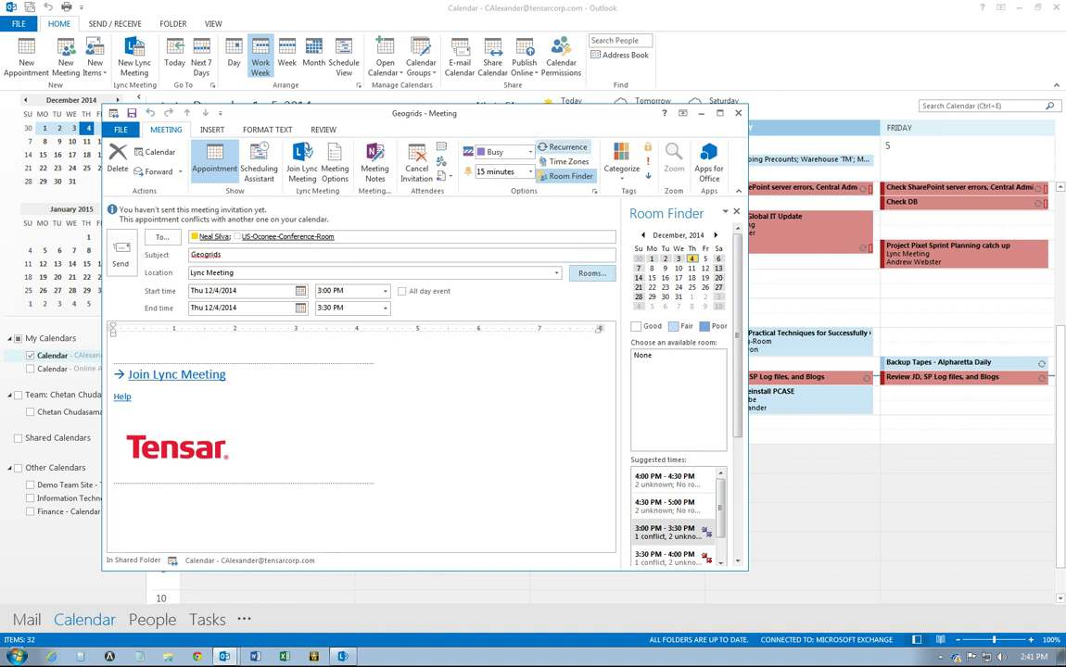
Step: Review the recurrence options for the Geogrids meeting without applying a recurrence
{"action": "left_click", "coordinate": [561, 146]}
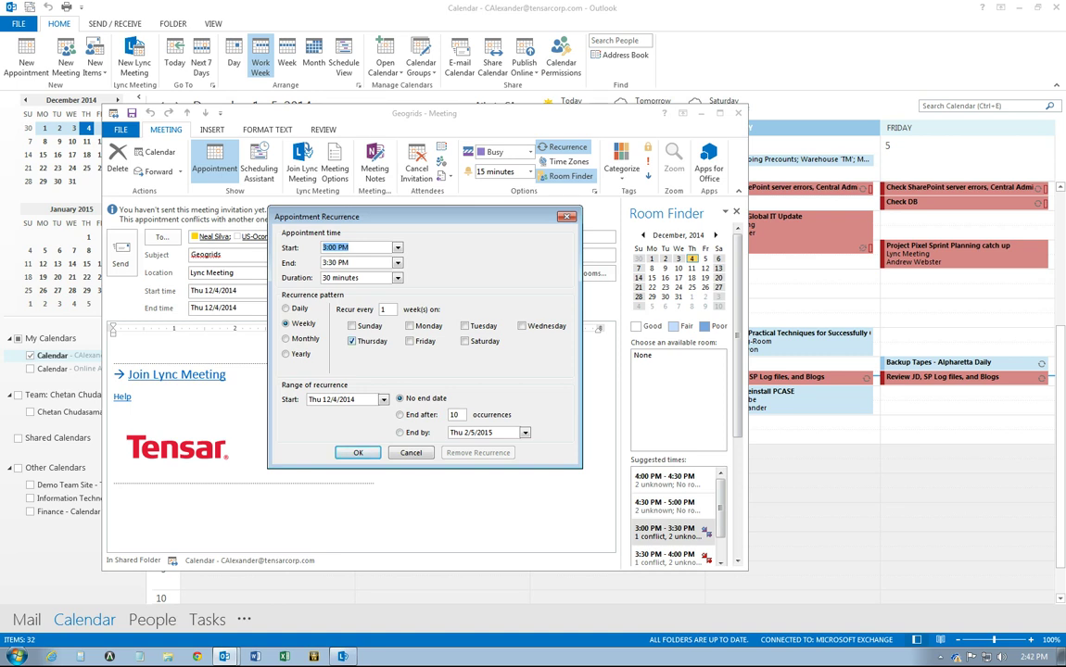
{"action": "key", "text": "Escape"}
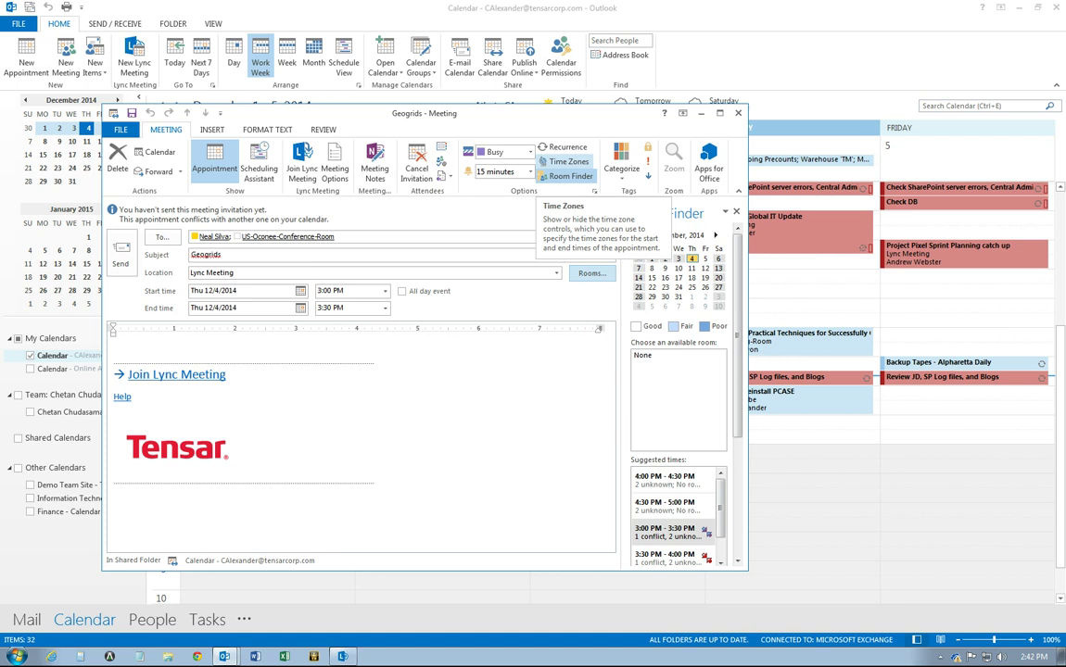
Step: Show the time zone controls for the Geogrids meeting and set its start time to 1:00 PM
{"action": "left_click", "coordinate": [566, 162]}
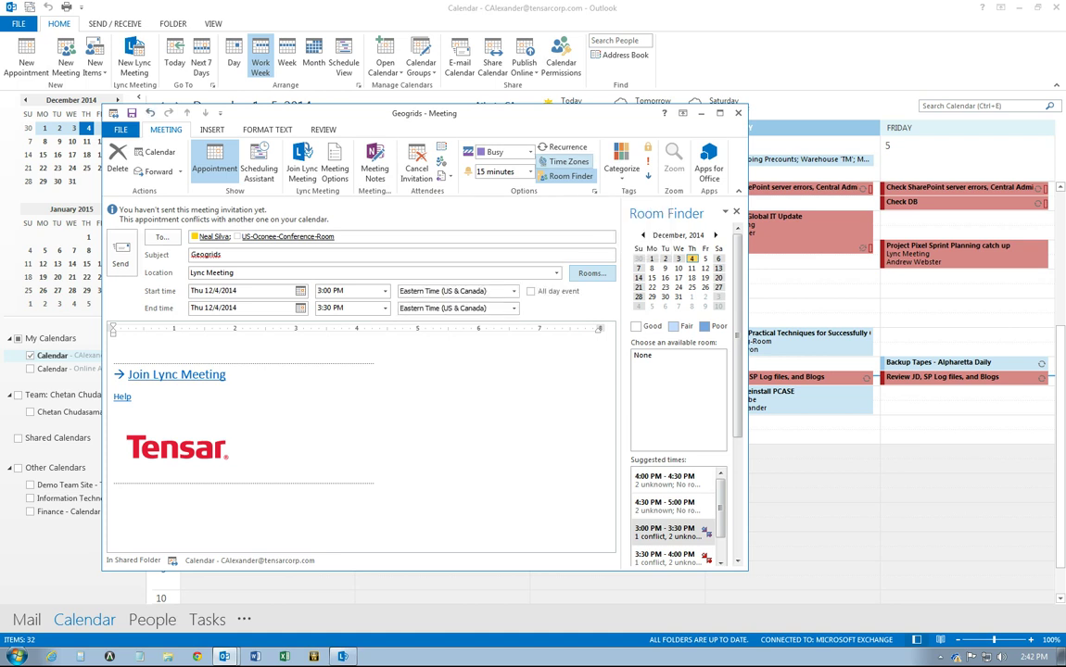
{"action": "left_click", "coordinate": [384, 291]}
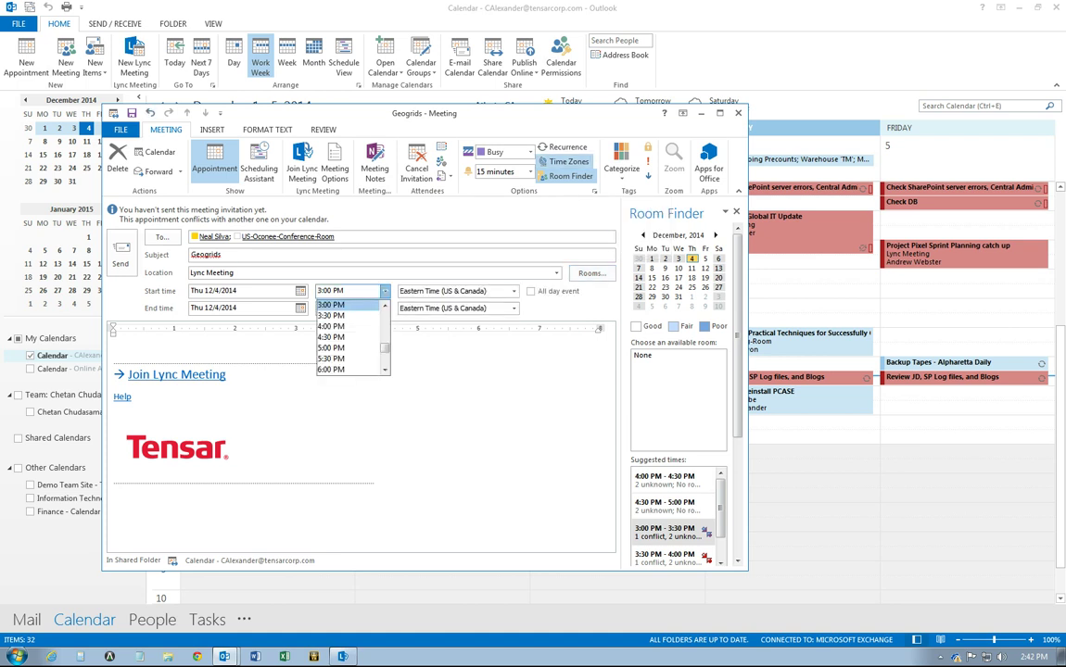
{"action": "key", "text": "Up"}
{"action": "key", "text": "Up"}
{"action": "key", "text": "Up"}
{"action": "key", "text": "Up"}
{"action": "key", "text": "Return"}
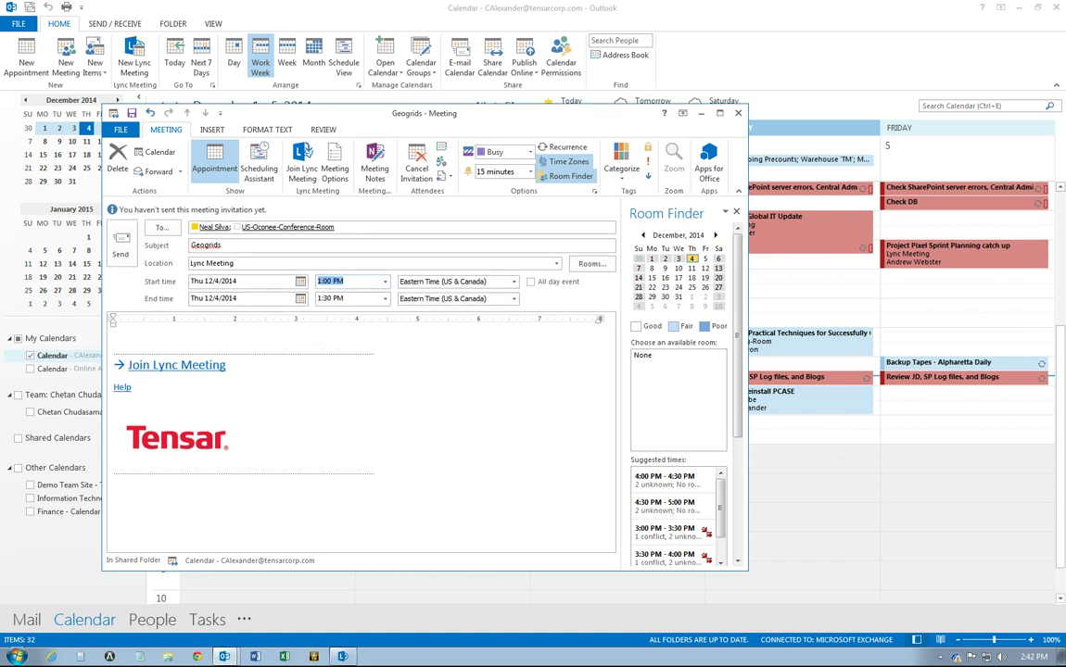
Step: Set the meeting's start time zone to Dublin, Edinburgh, Lisbon, London
{"action": "left_click", "coordinate": [514, 281]}
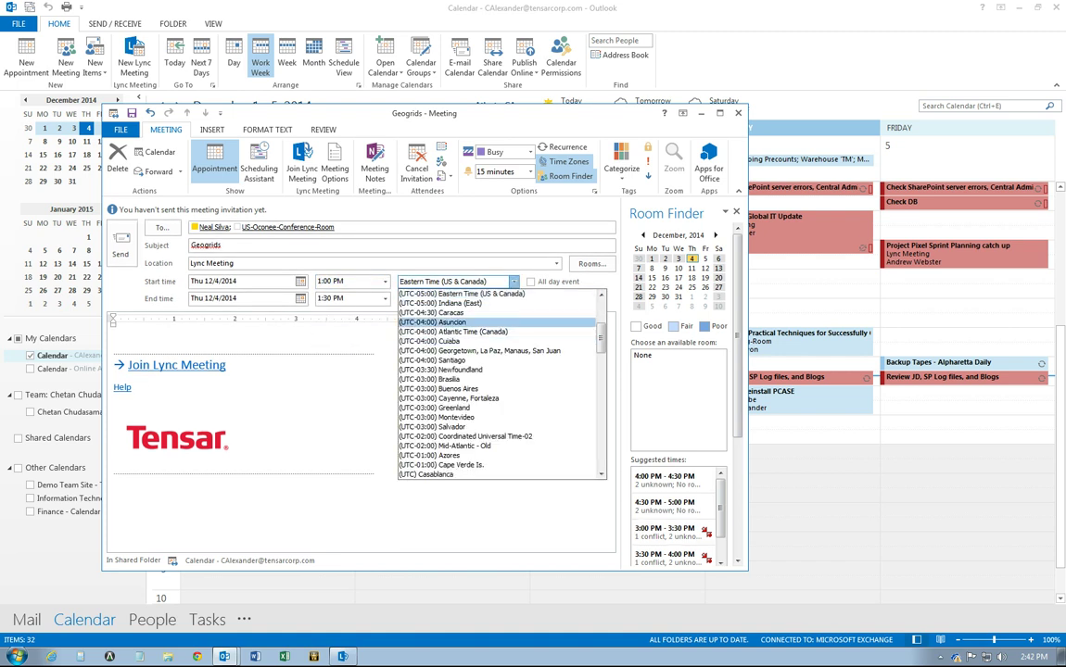
{"action": "key", "text": "Down"}
{"action": "key", "text": "Down"}
{"action": "key", "text": "Down"}
{"action": "key", "text": "Down"}
{"action": "key", "text": "Down"}
{"action": "key", "text": "Down"}
{"action": "key", "text": "Down"}
{"action": "key", "text": "Down"}
{"action": "key", "text": "Down"}
{"action": "key", "text": "Down"}
{"action": "key", "text": "Down"}
{"action": "key", "text": "Down"}
{"action": "key", "text": "Down"}
{"action": "key", "text": "Down"}
{"action": "key", "text": "Down"}
{"action": "key", "text": "Down"}
{"action": "key", "text": "Down"}
{"action": "key", "text": "Down"}
{"action": "key", "text": "Down"}
{"action": "key", "text": "Down"}
{"action": "key", "text": "Down"}
{"action": "key", "text": "Down"}
{"action": "key", "text": "Down"}
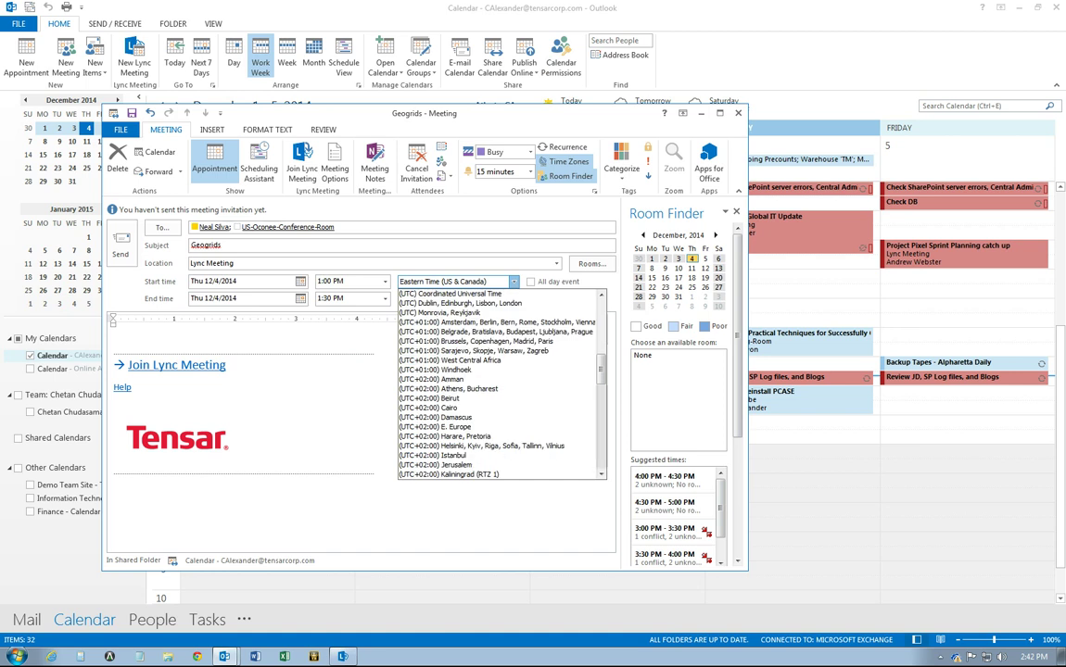
{"action": "key", "text": "Up"}
{"action": "key", "text": "Up"}
{"action": "key", "text": "Up"}
{"action": "key", "text": "Up"}
{"action": "key", "text": "Up"}
{"action": "key", "text": "Return"}
{"action": "left_click", "coordinate": [132, 388]}
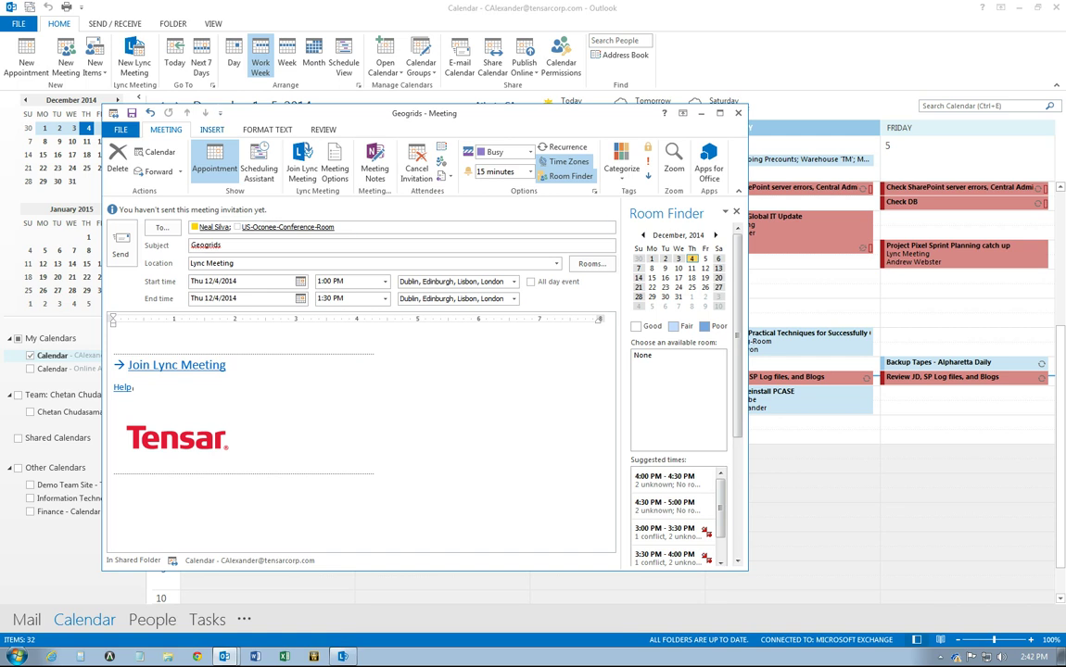
Step: Review the Documents library for files to attach to the meeting, without attaching any
{"action": "left_click", "coordinate": [211, 129]}
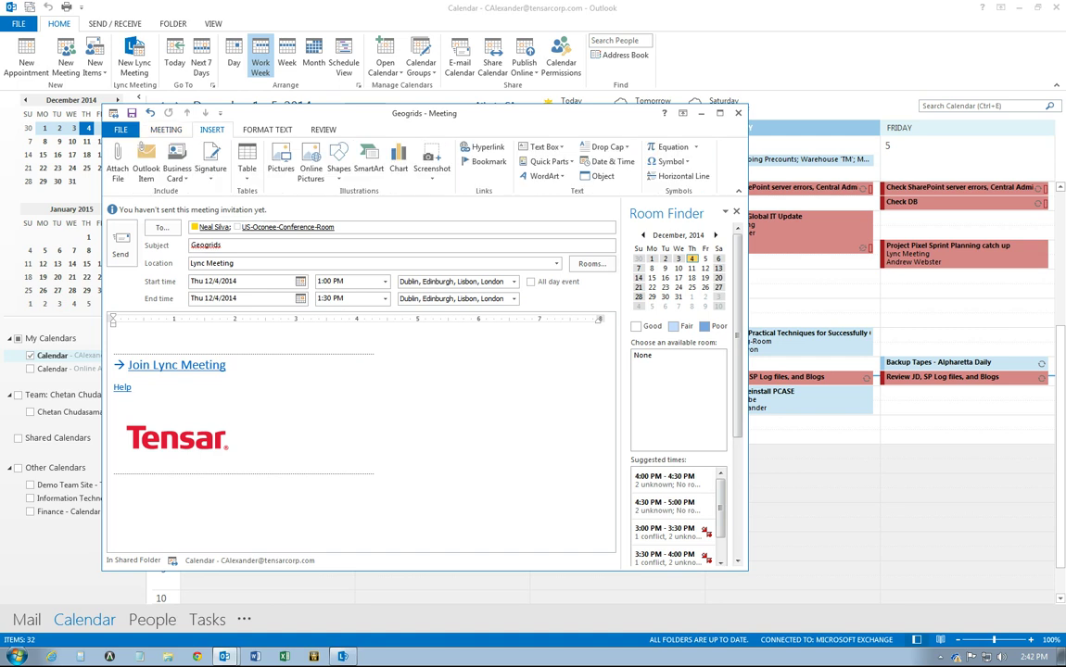
{"action": "left_click", "coordinate": [118, 167]}
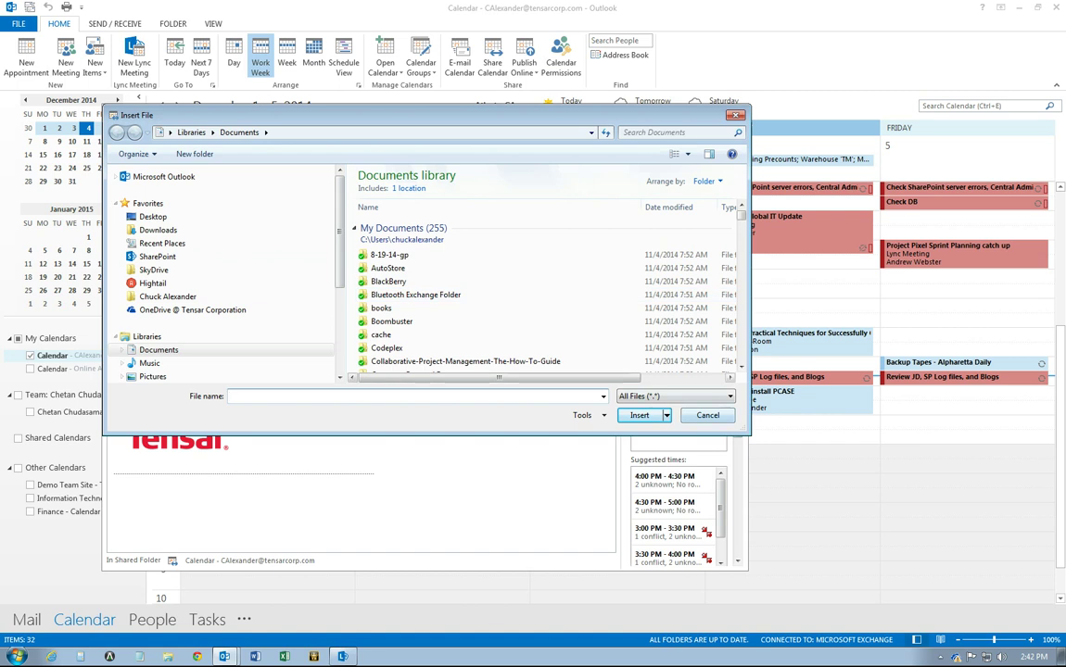
{"action": "key", "text": "Escape"}
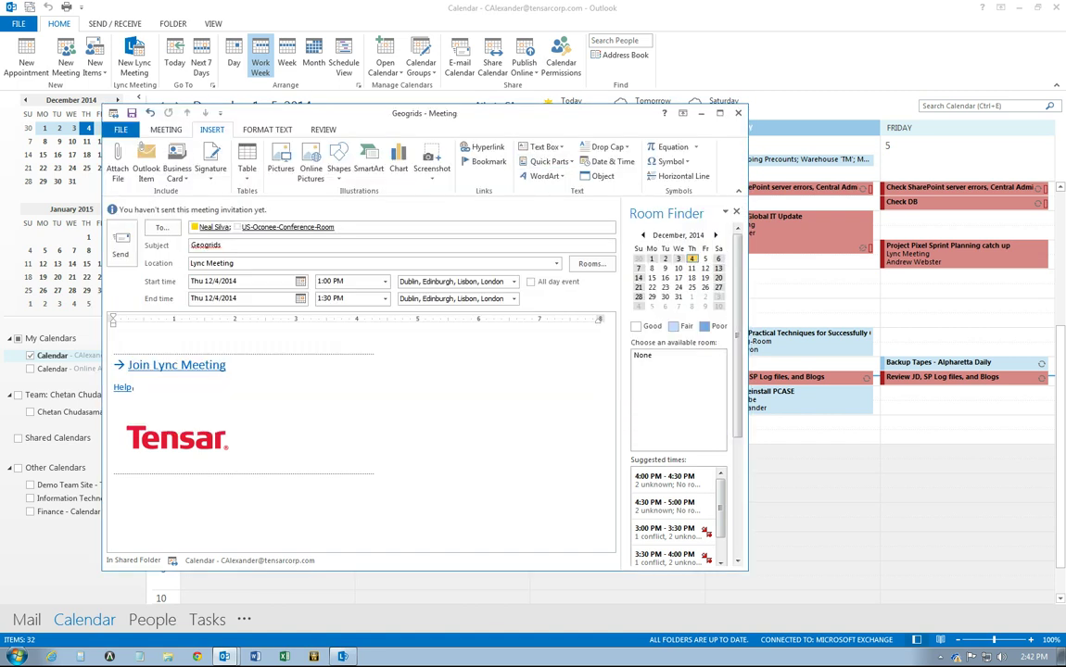
Step: Enter the sentence "The call in number is" followed by the call-in phone number above the Join Lync Meeting link
{"action": "left_click", "coordinate": [114, 342]}
{"action": "type", "text": "The call in "}
{"action": "type", "text": "number is "}
{"action": "type", "text": "123-12"}
{"action": "type", "text": "3-123-1234"}
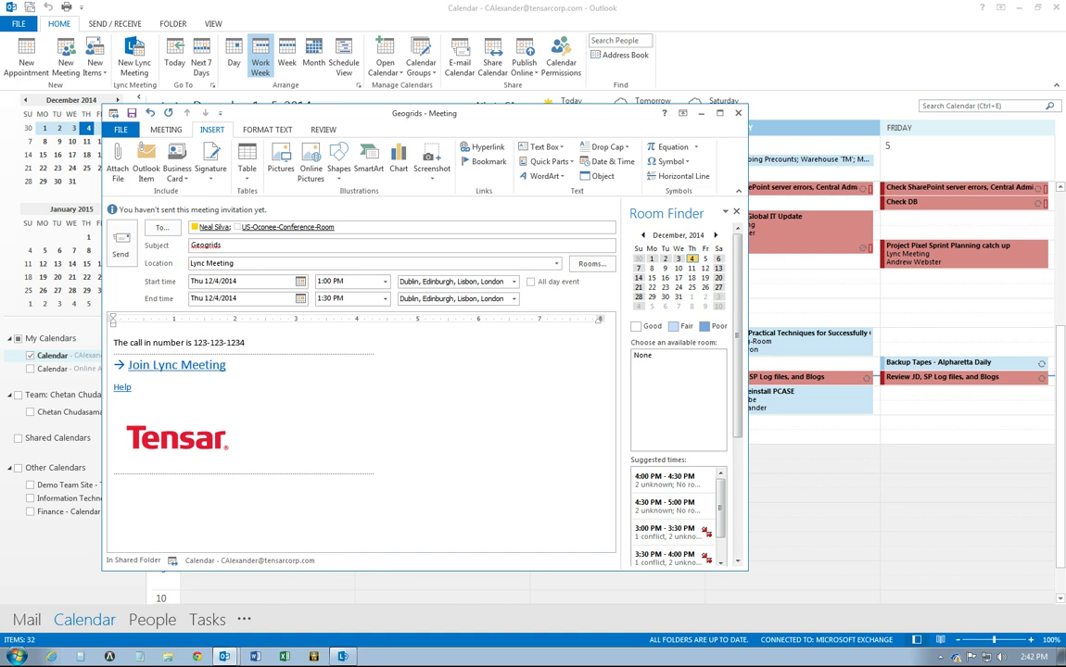
Step: Create a Quick Parts building block from the whole call-in sentence
{"action": "key", "text": "shift+Left"}
{"action": "key", "text": "shift+Left"}
{"action": "key", "text": "shift+Left"}
{"action": "key", "text": "shift+Left"}
{"action": "key", "text": "shift+Left"}
{"action": "key", "text": "shift+Left"}
{"action": "key", "text": "shift+Left"}
{"action": "key", "text": "shift+Left"}
{"action": "key", "text": "shift+Left"}
{"action": "key", "text": "shift+Left"}
{"action": "key", "text": "shift+Left"}
{"action": "key", "text": "shift+Left"}
{"action": "key", "text": "shift+Left"}
{"action": "key", "text": "shift+Left"}
{"action": "key", "text": "shift+Left"}
{"action": "key", "text": "shift+Left"}
{"action": "key", "text": "shift+Left"}
{"action": "key", "text": "shift+Left"}
{"action": "key", "text": "shift+Left"}
{"action": "key", "text": "shift+Left"}
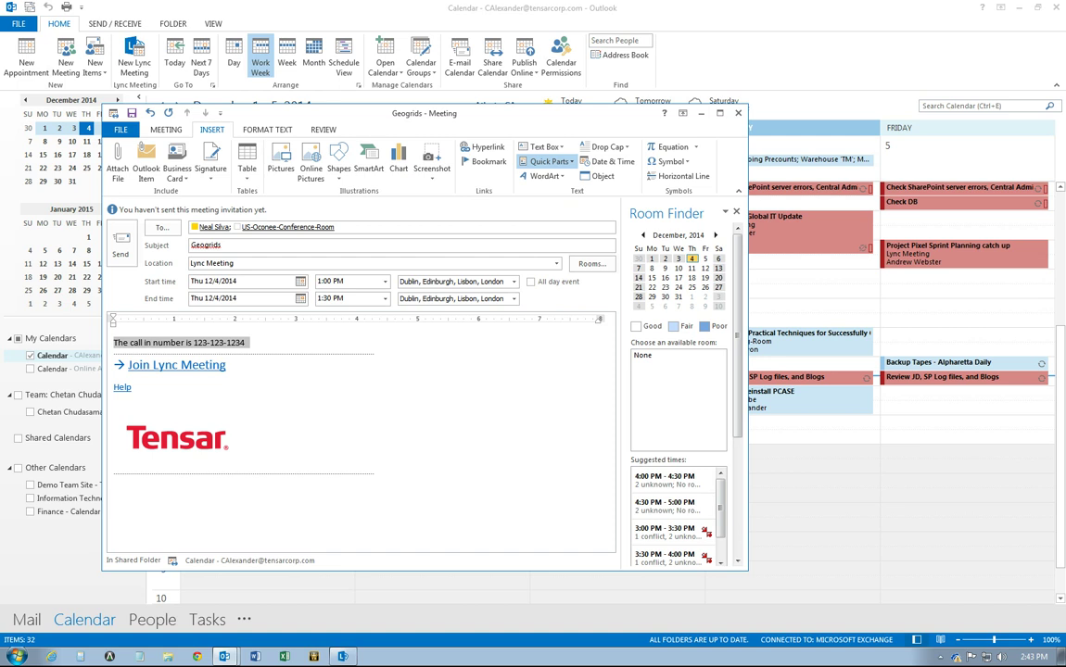
{"action": "key", "text": "alt+F3"}
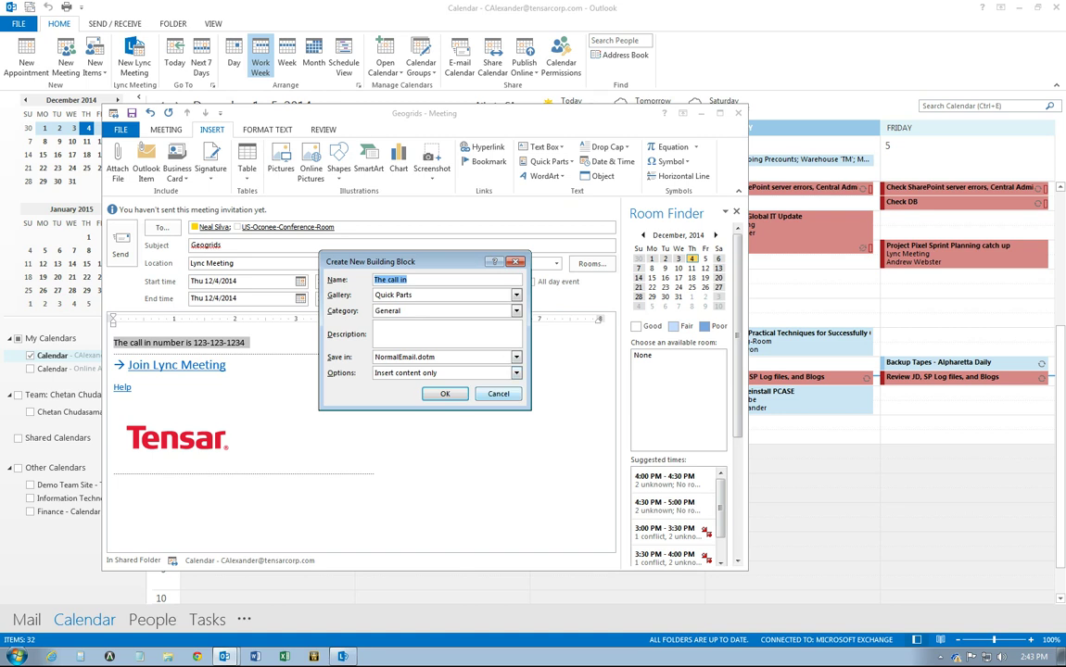
{"action": "key", "text": "Return"}
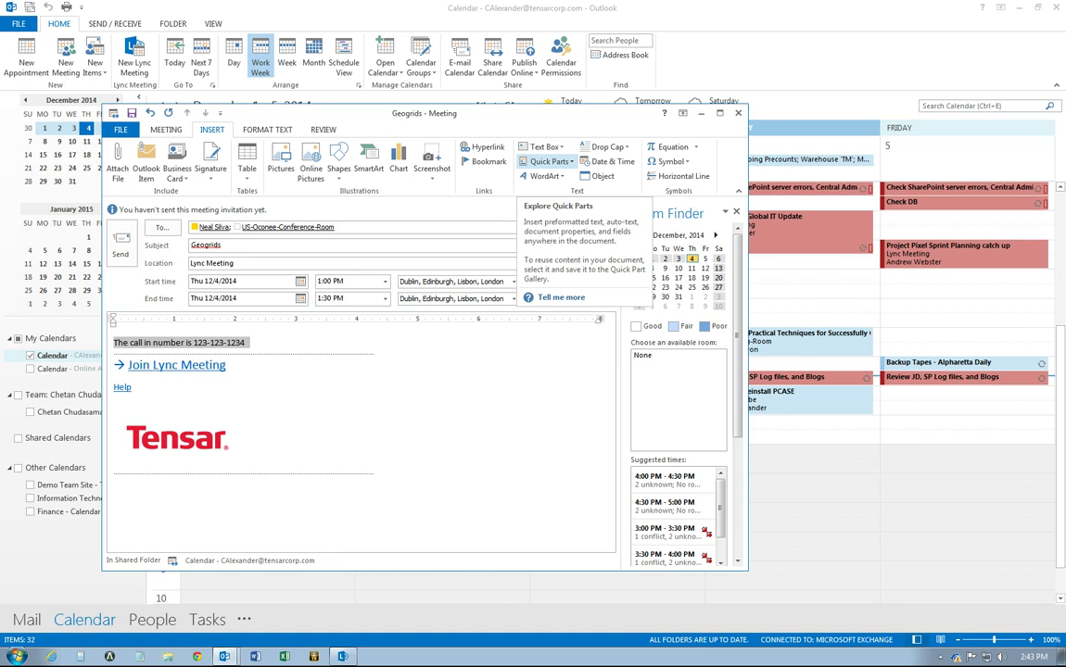
Step: Replace the call-in sentence with the saved dial-in details and participant passcode Quick Part, and add the line "This is a test meeting"
{"action": "left_click", "coordinate": [549, 161]}
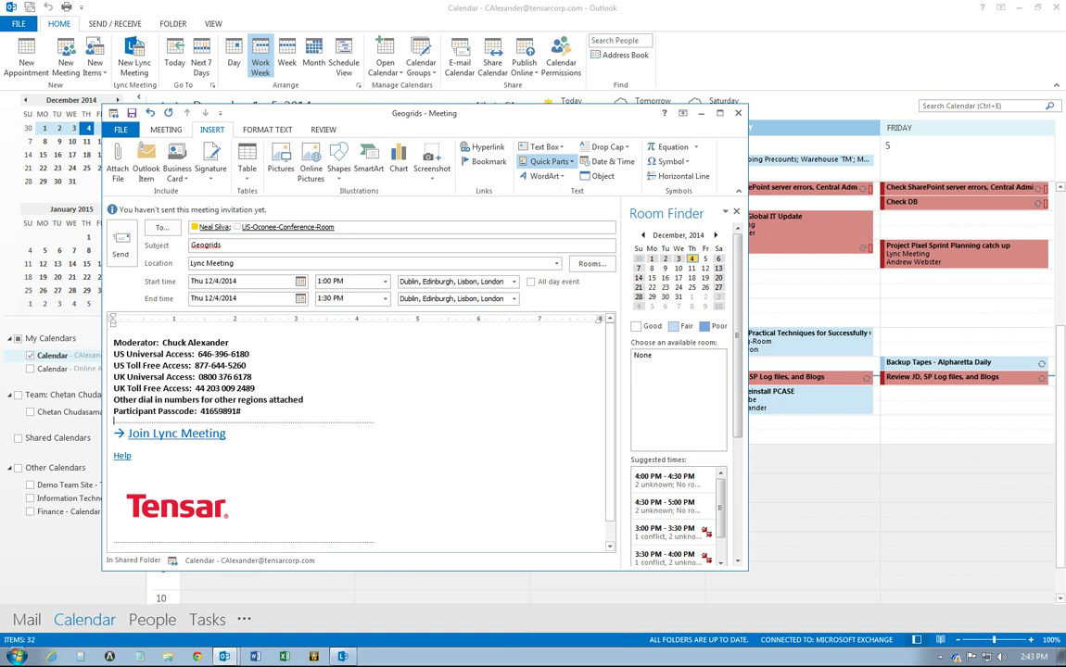
{"action": "type", "text": "This is a test meeting"}
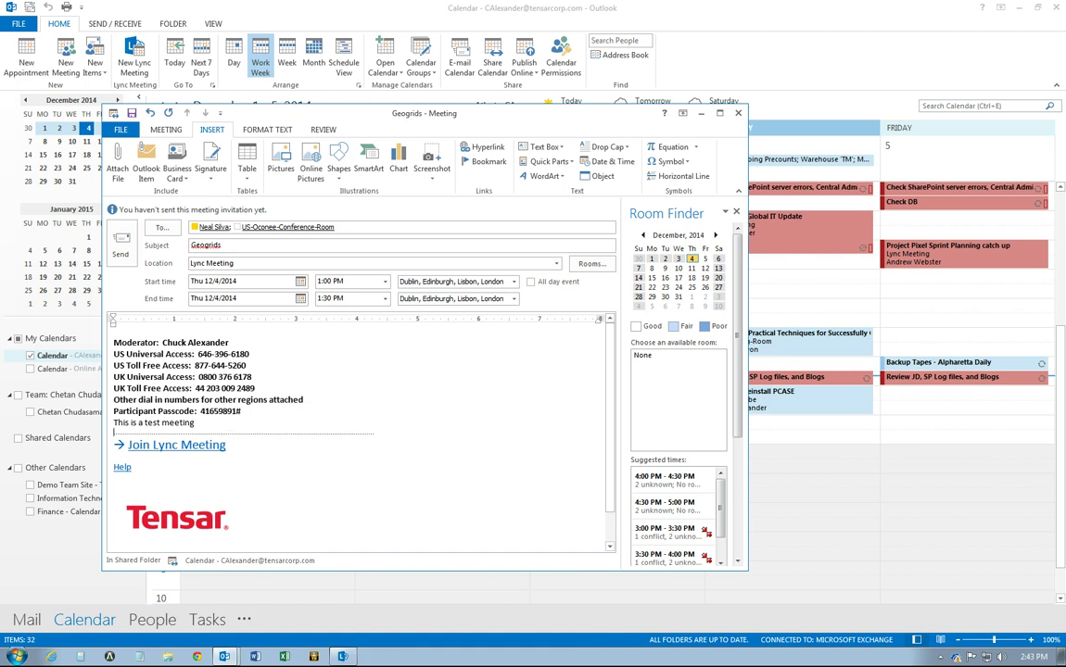
Step: Delete the text above the Join Lync Meeting link and insert the dial-in details and participant passcode Quick Part below the Lync block
{"action": "left_click_drag", "start_coordinate": [223, 426], "coordinate": [109, 315]}
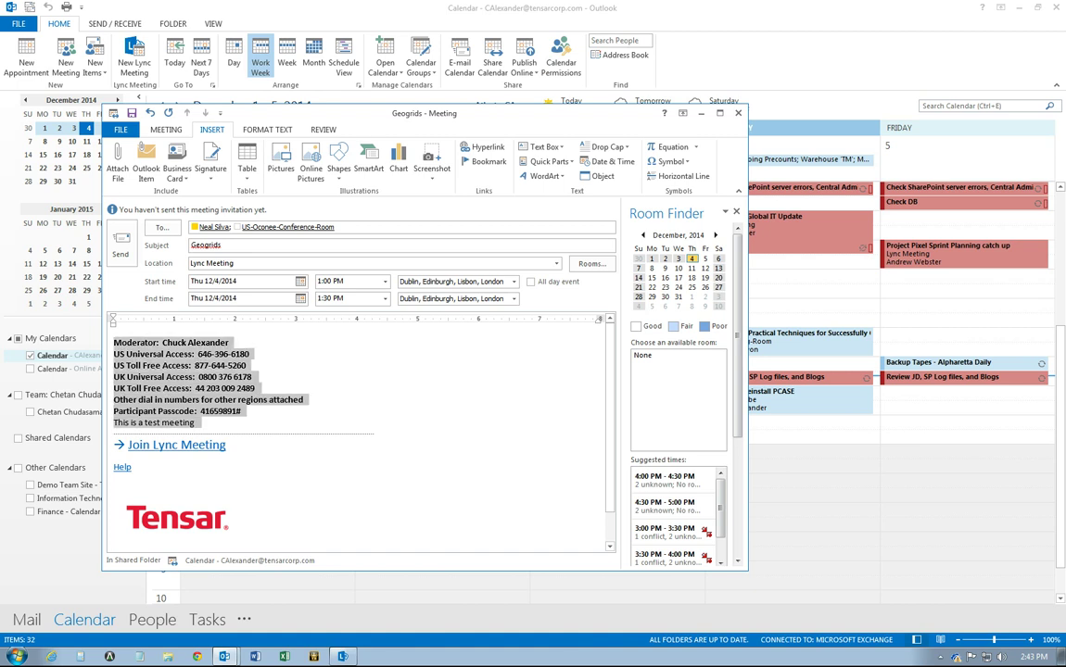
{"action": "key", "text": "Delete"}
{"action": "left_click", "coordinate": [115, 480]}
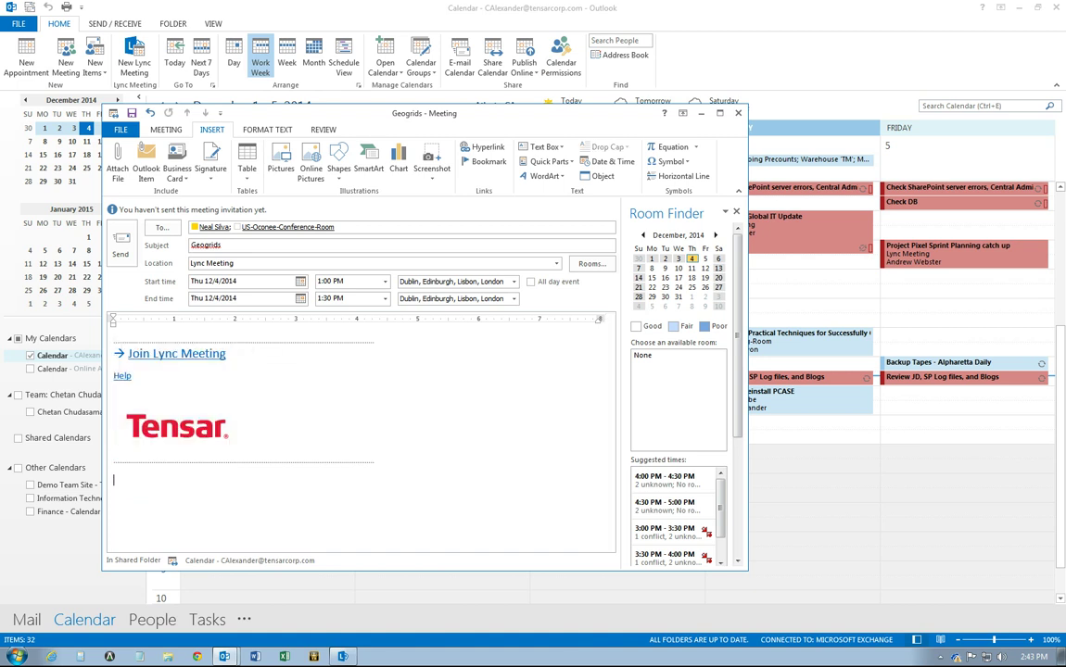
{"action": "left_click", "coordinate": [548, 161]}
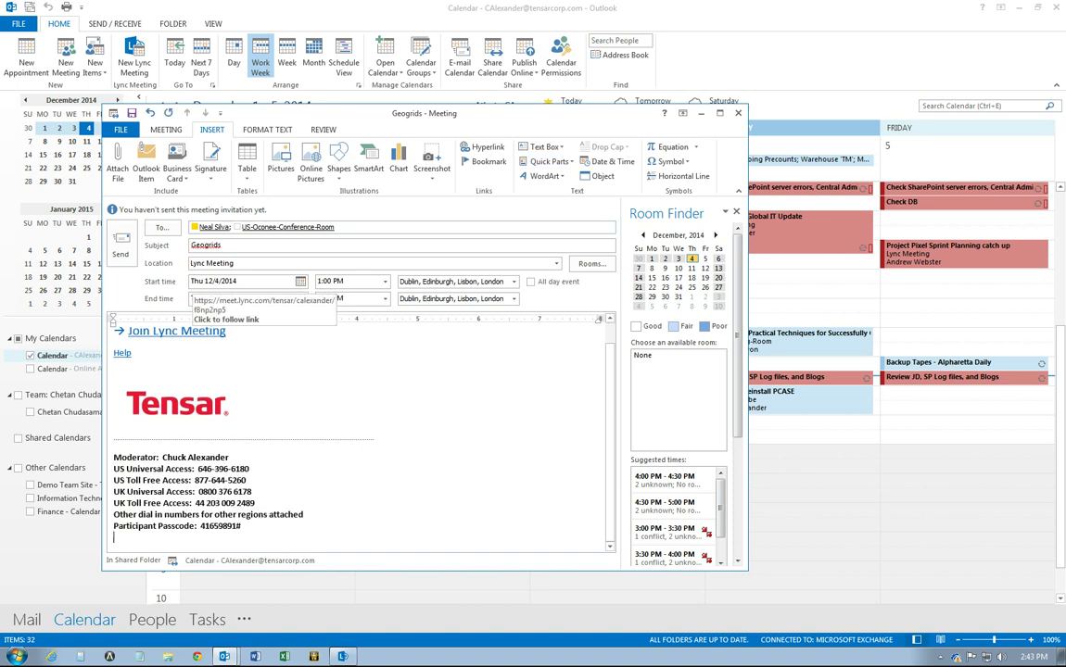
Step: Edit the Join Lync Meeting hyperlink by appending ?sl=1 to the end of its address
{"action": "scroll", "coordinate": [356, 426], "scroll_direction": "up", "scroll_amount": 1}
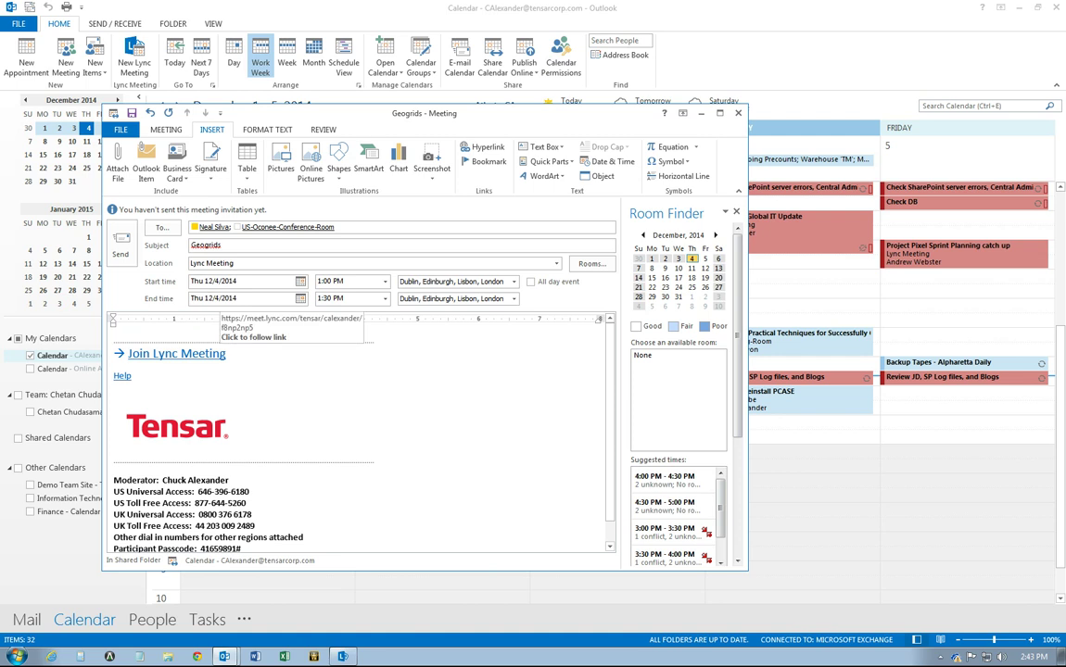
{"action": "right_click", "coordinate": [194, 353]}
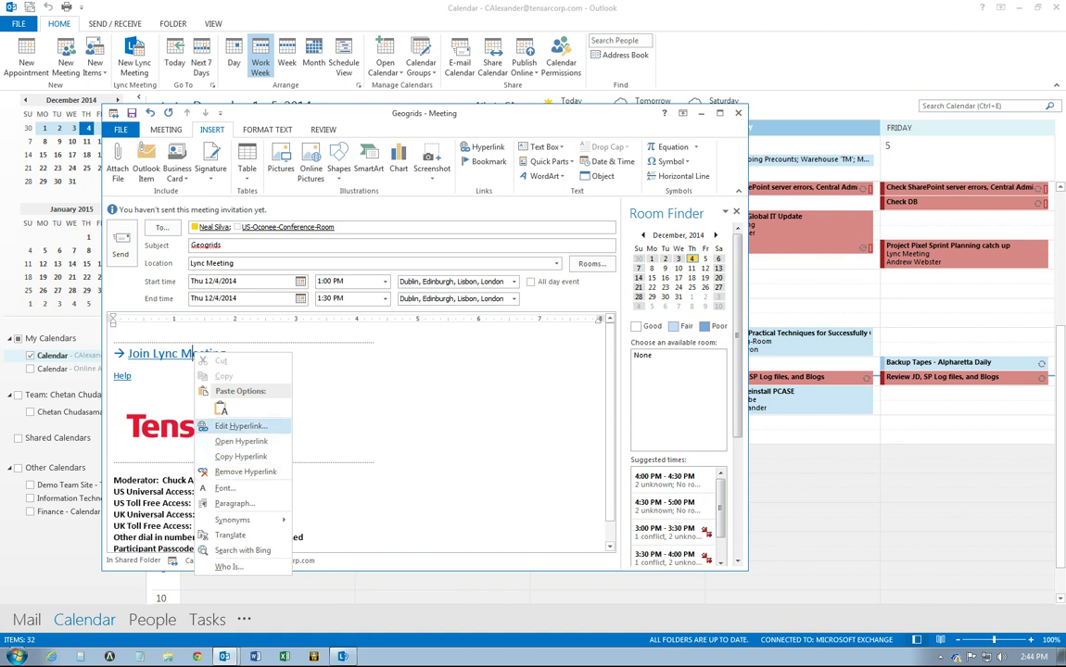
{"action": "left_click", "coordinate": [239, 426]}
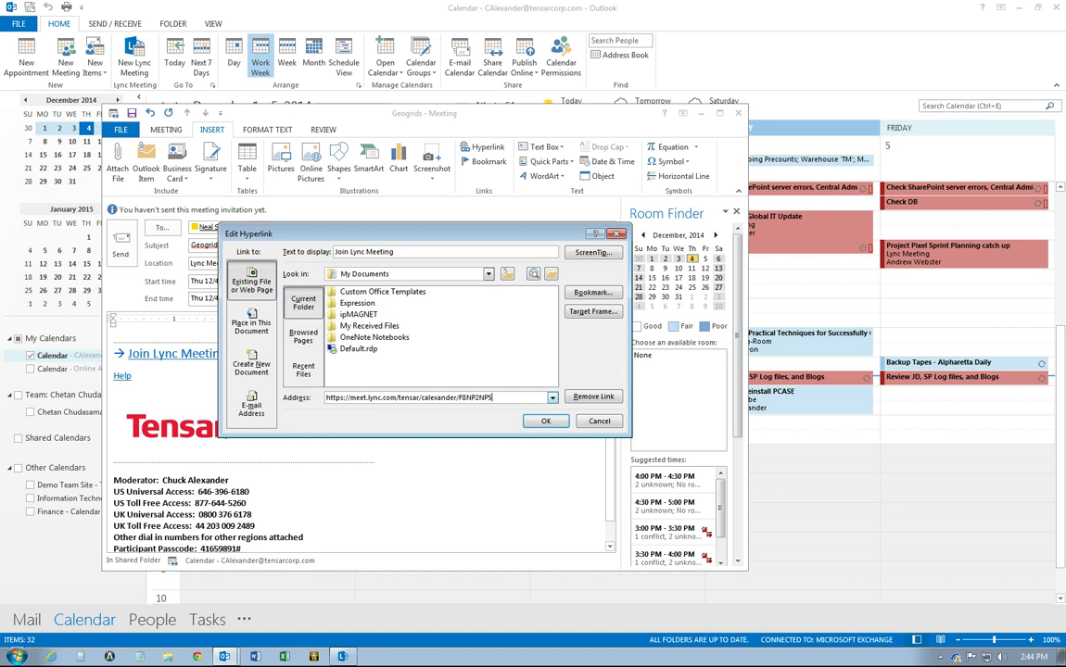
{"action": "type", "text": "?sl=1"}
{"action": "key", "text": "Return"}
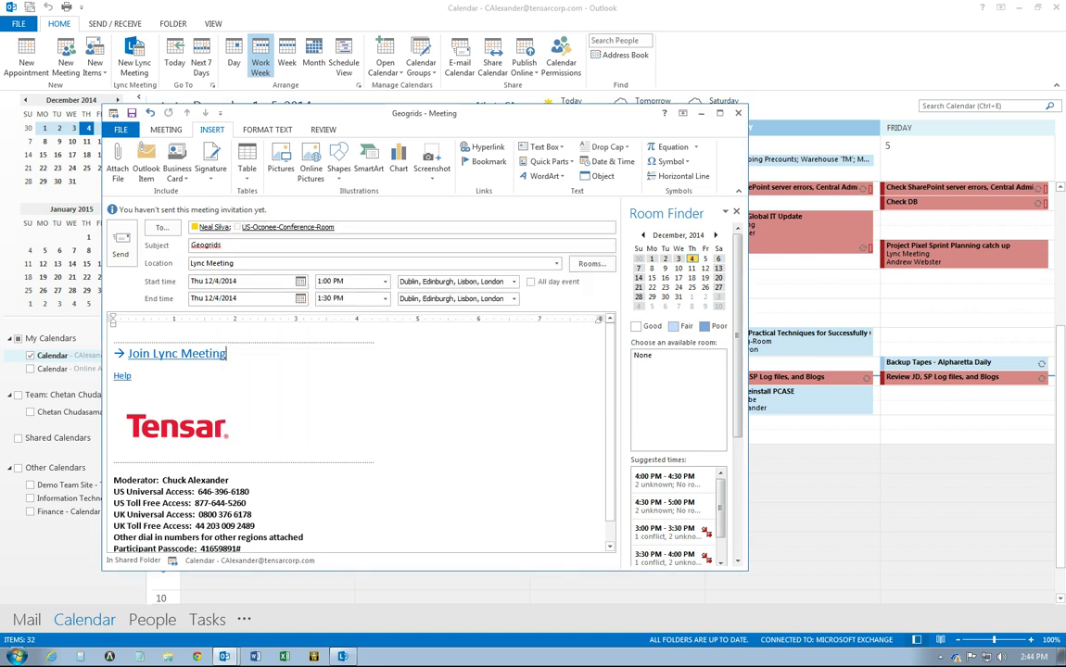
{"action": "mouse_move", "coordinate": [213, 354]}
{"action": "left_click", "coordinate": [115, 388]}
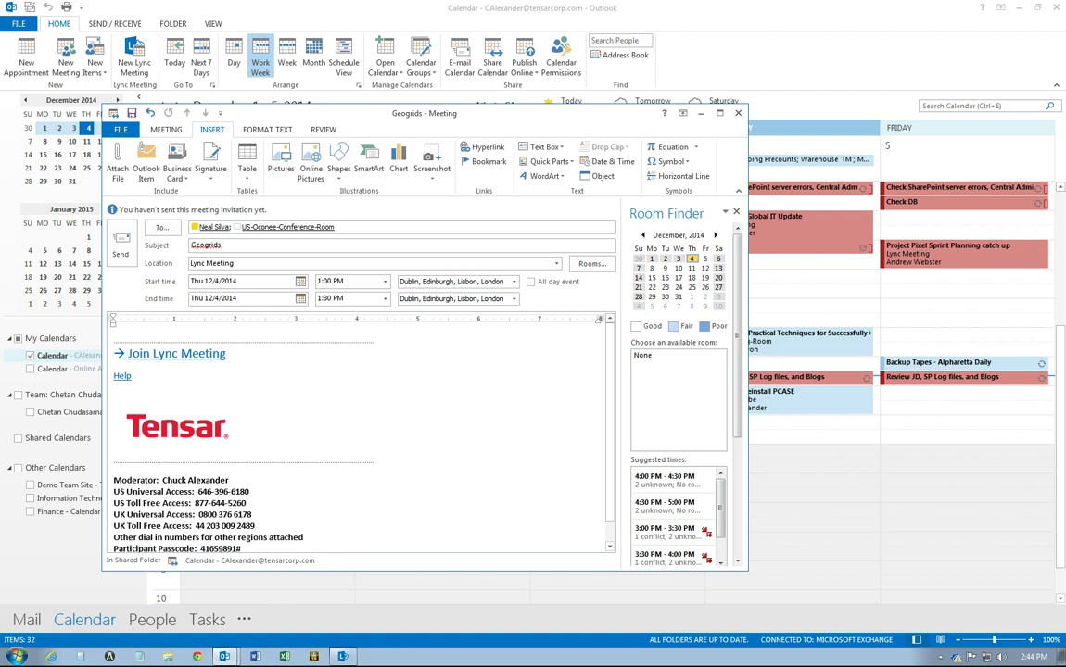